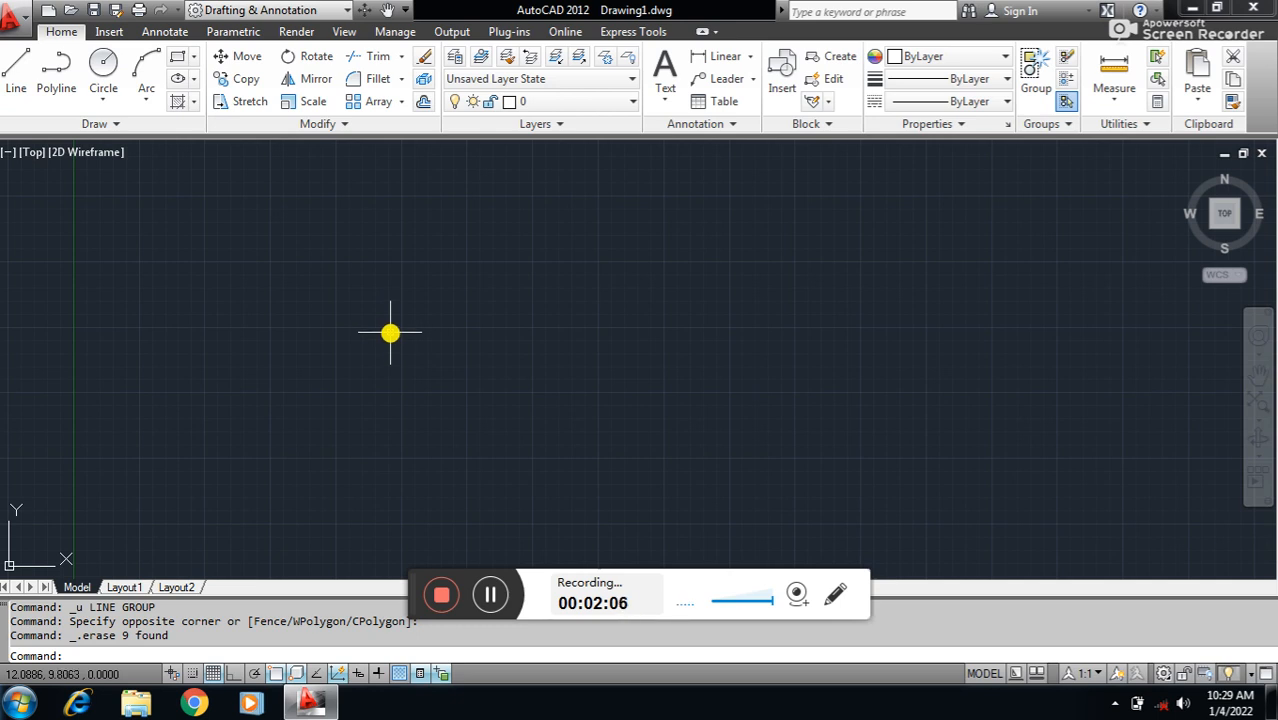
Draw a horizontal line 10 units long in the upper middle of the drawing area, with Ortho mode on
left_click(390, 334)
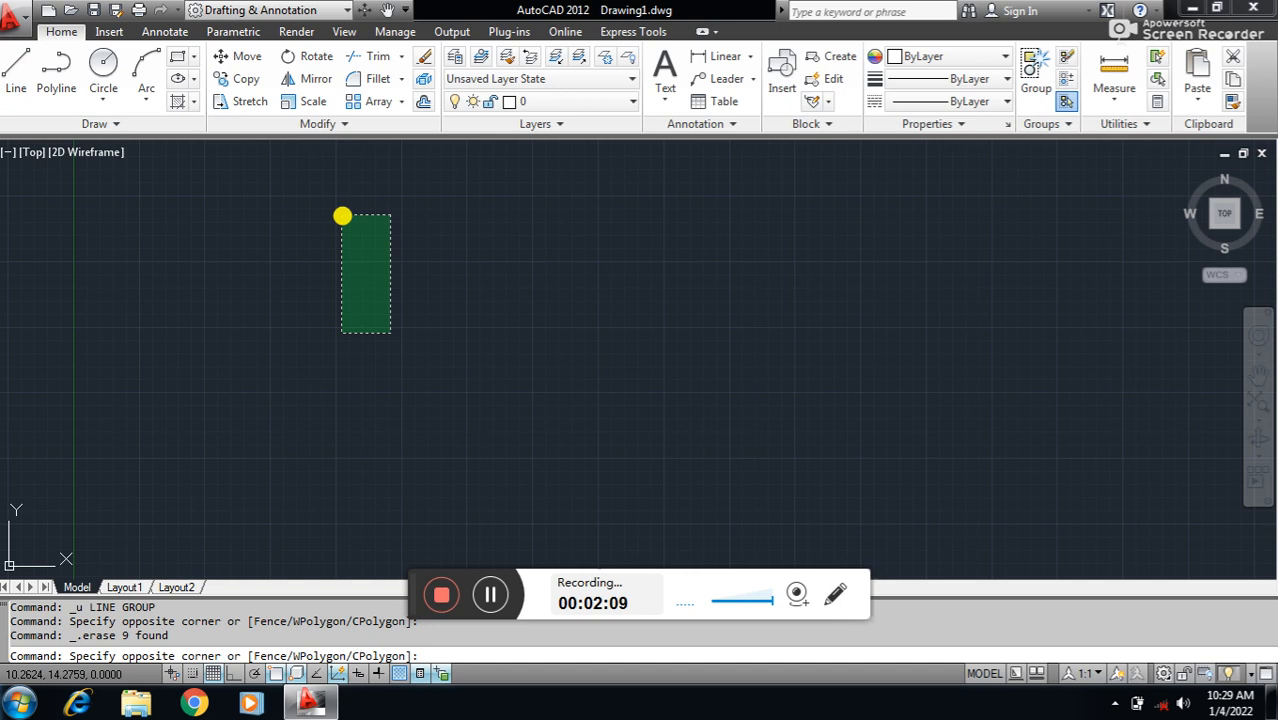
key("Escape")
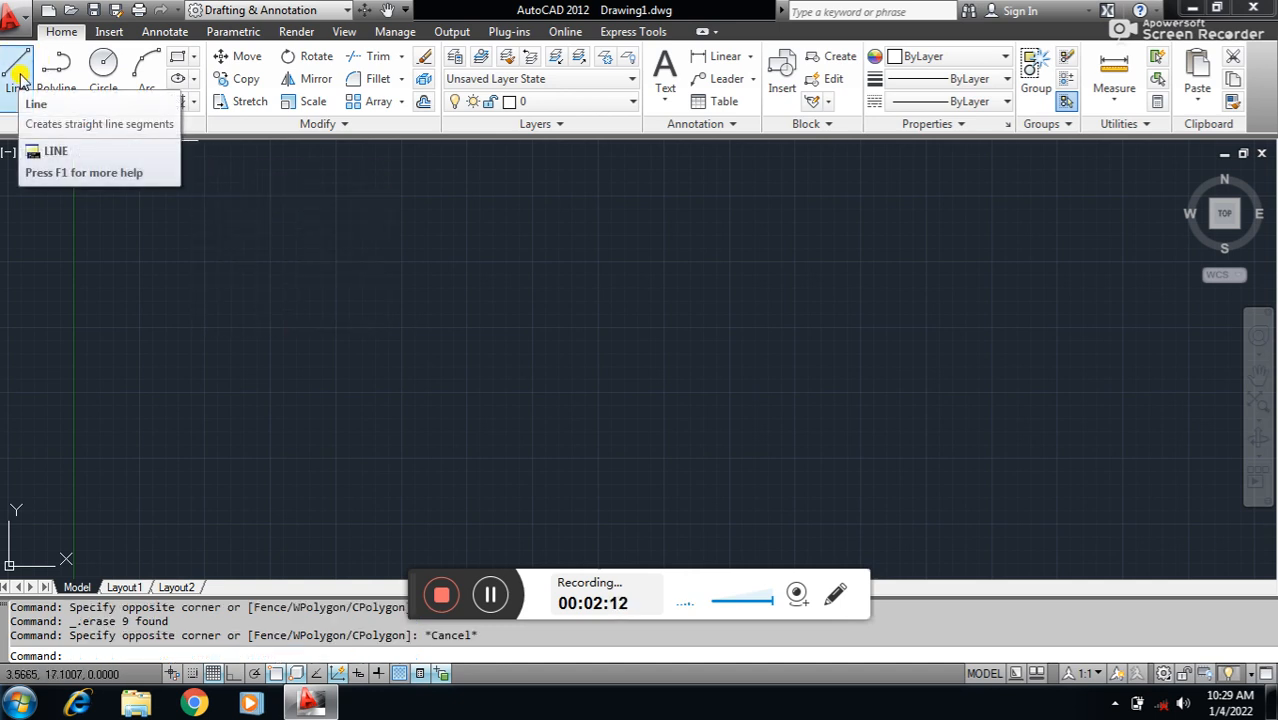
left_click(18, 78)
left_click(369, 293)
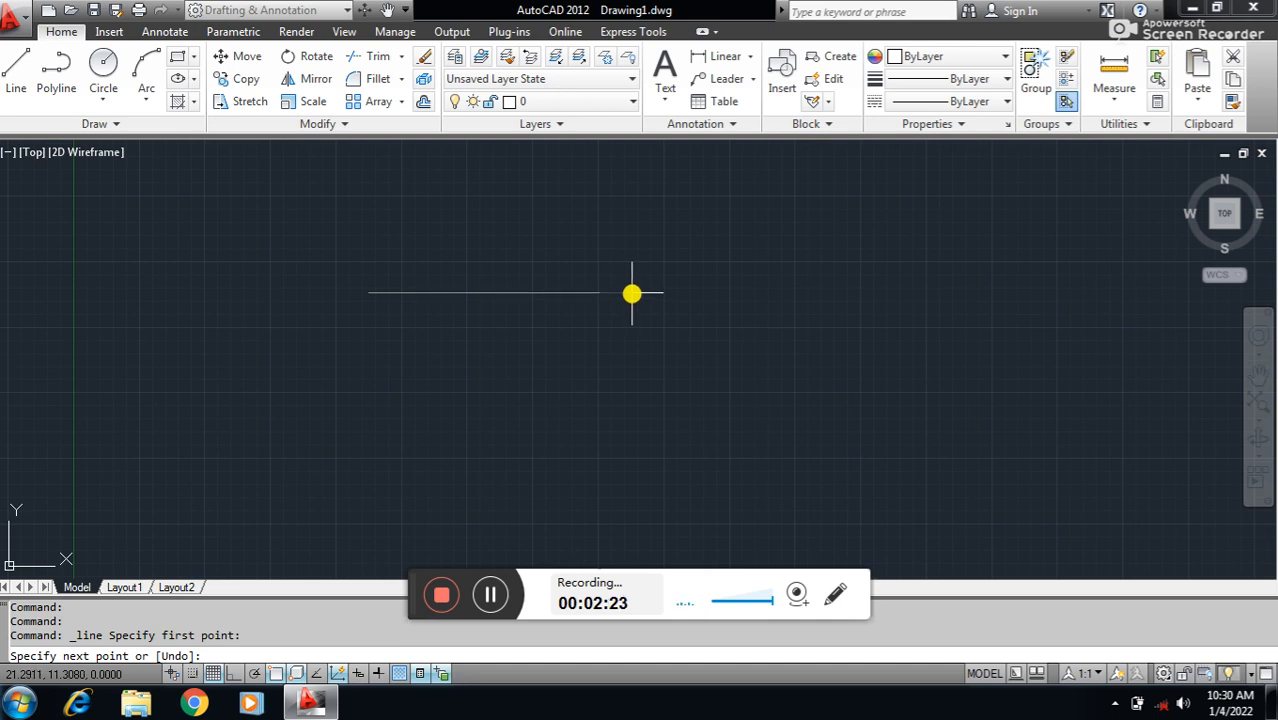
left_click(234, 672)
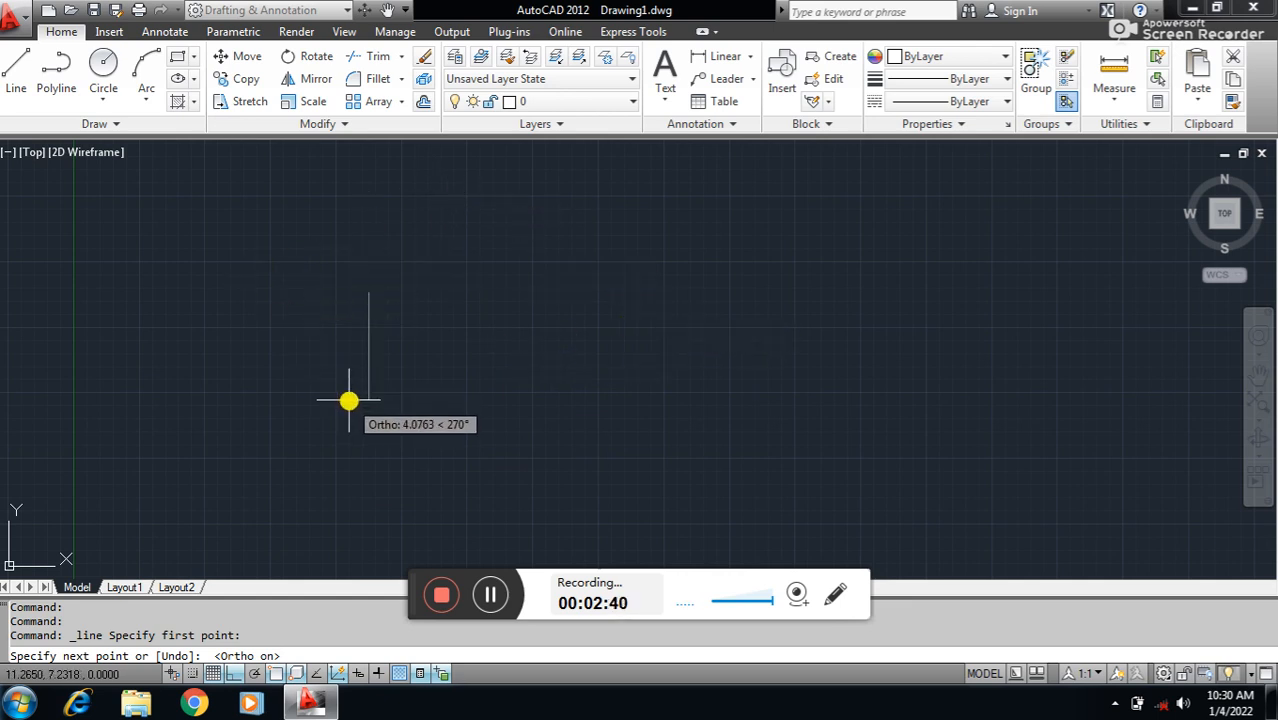
left_click(232, 674)
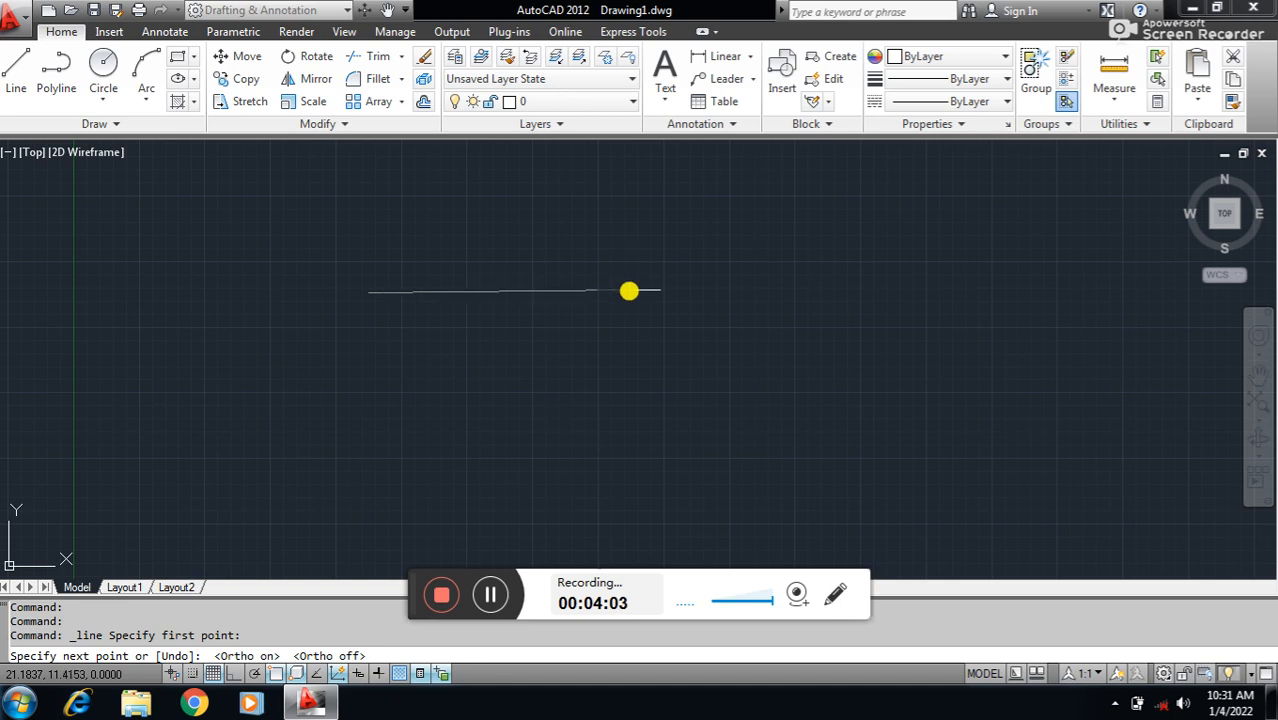
key("F8")
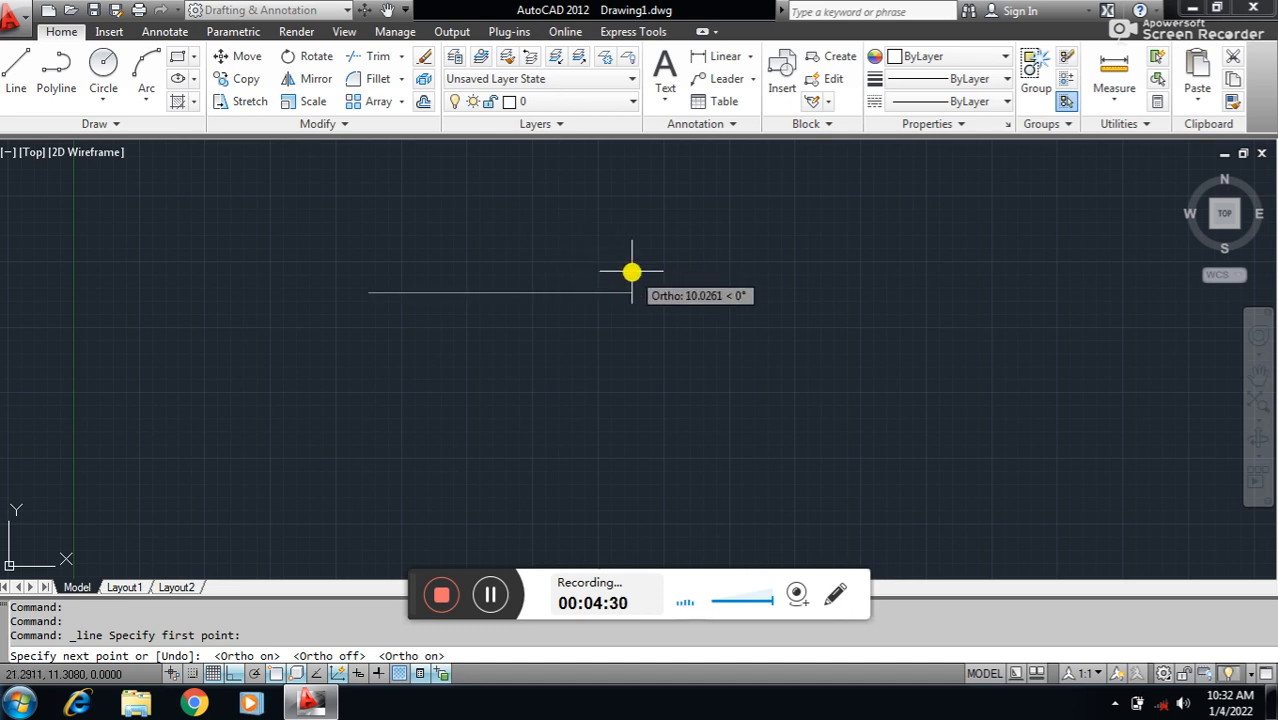
type("10")
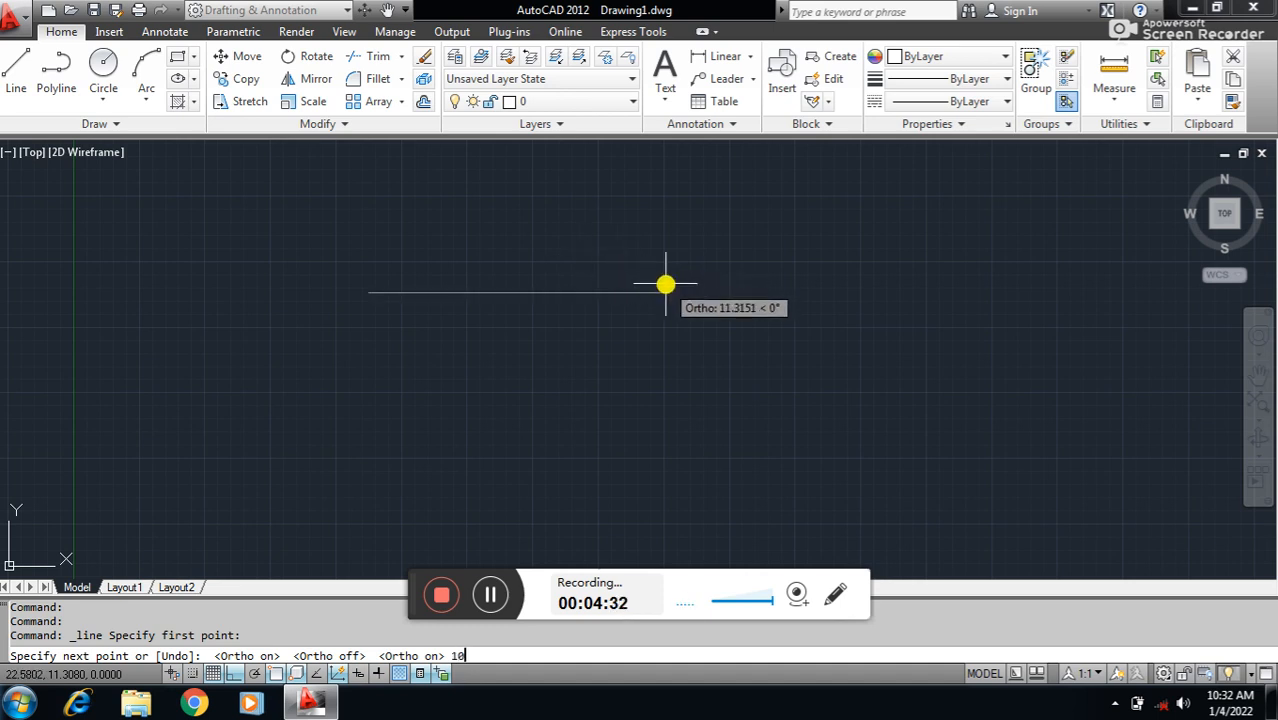
key("Return")
key("Return")
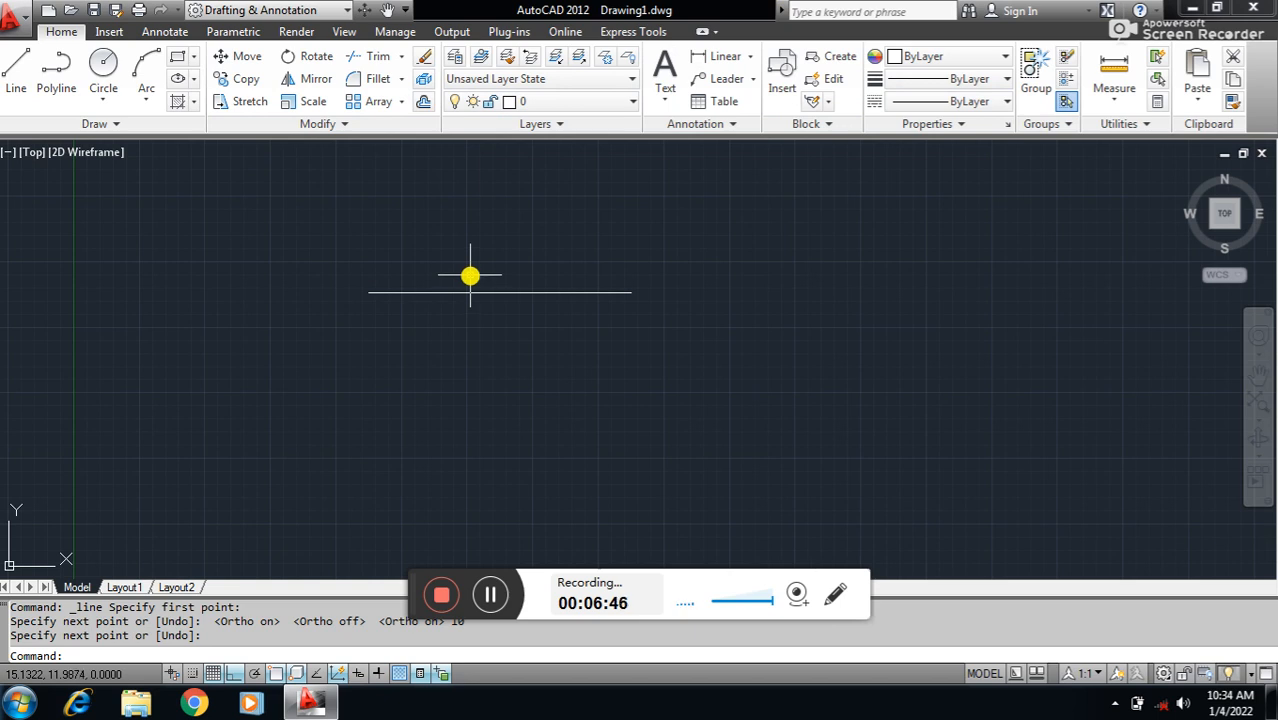
type("M")
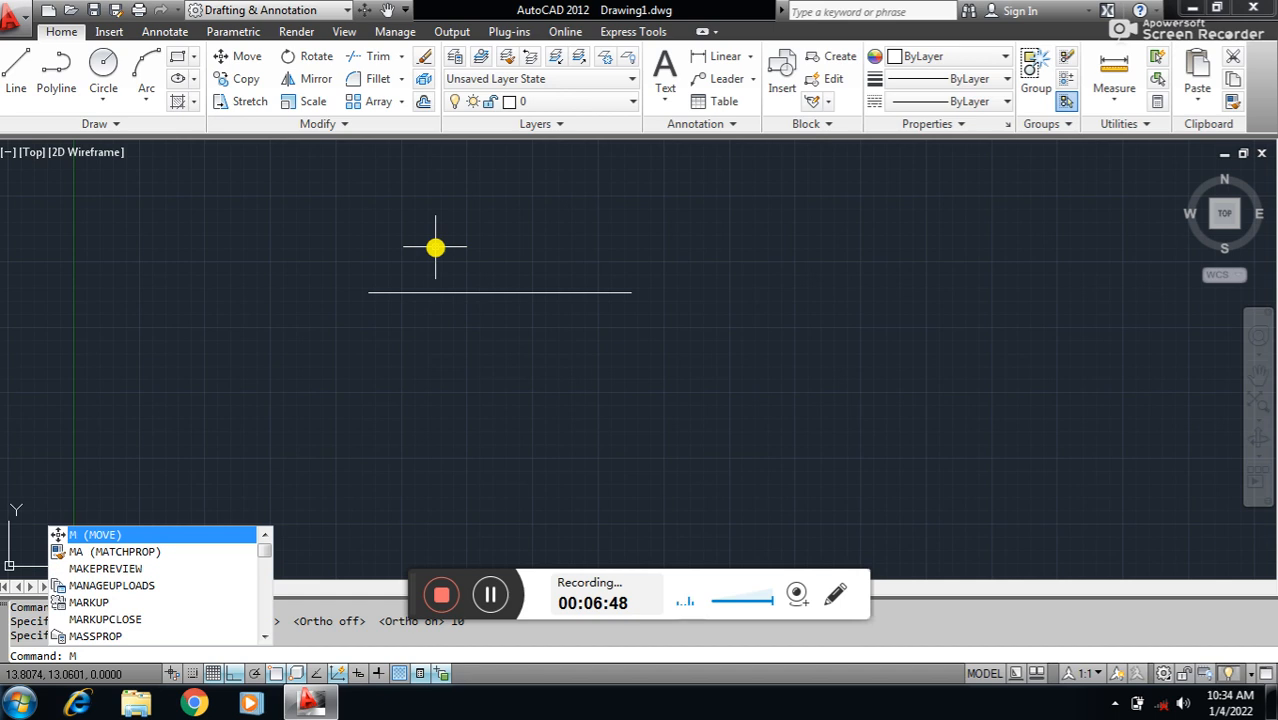
key("Return")
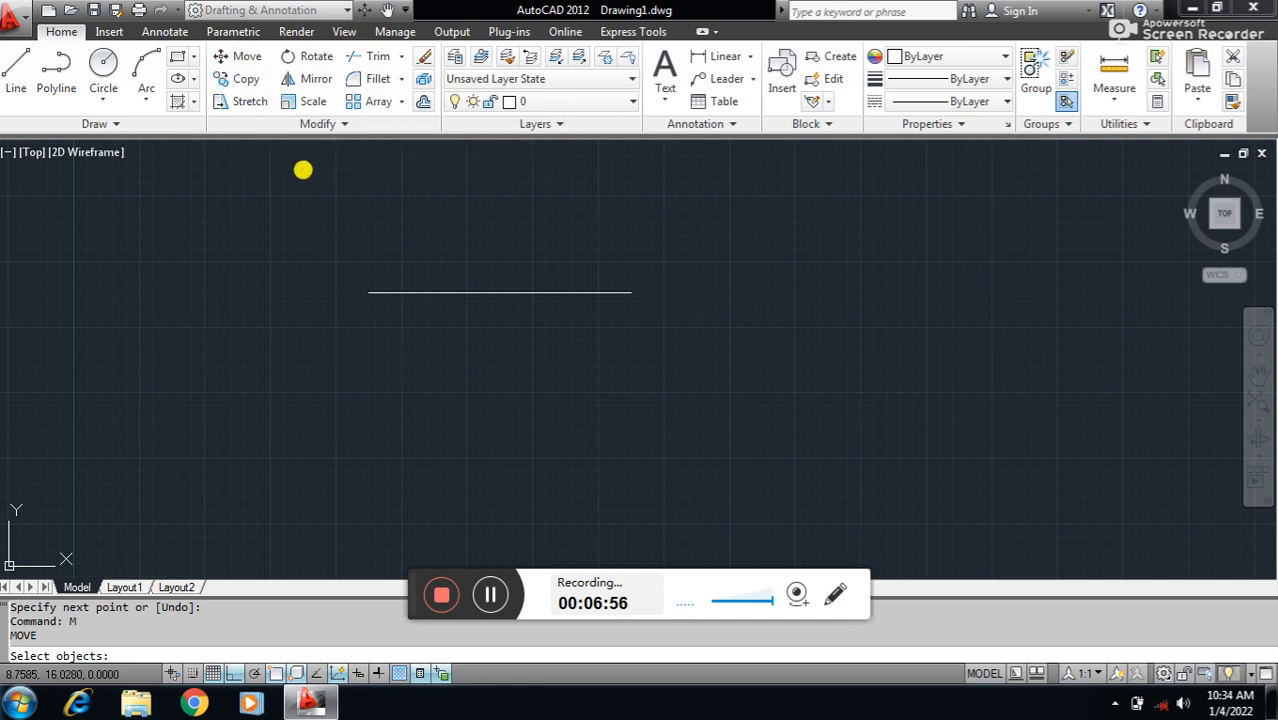
key("Escape")
key("Escape")
key("Escape")
key("Escape")
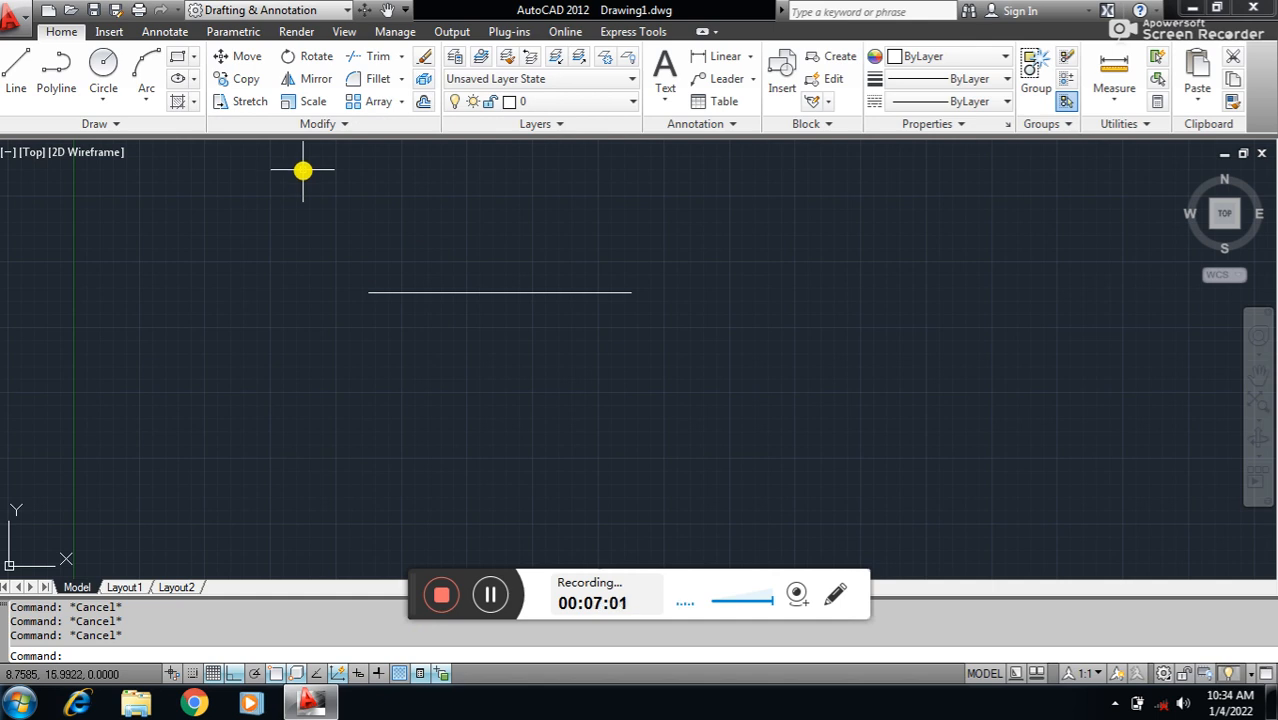
left_click(16, 72)
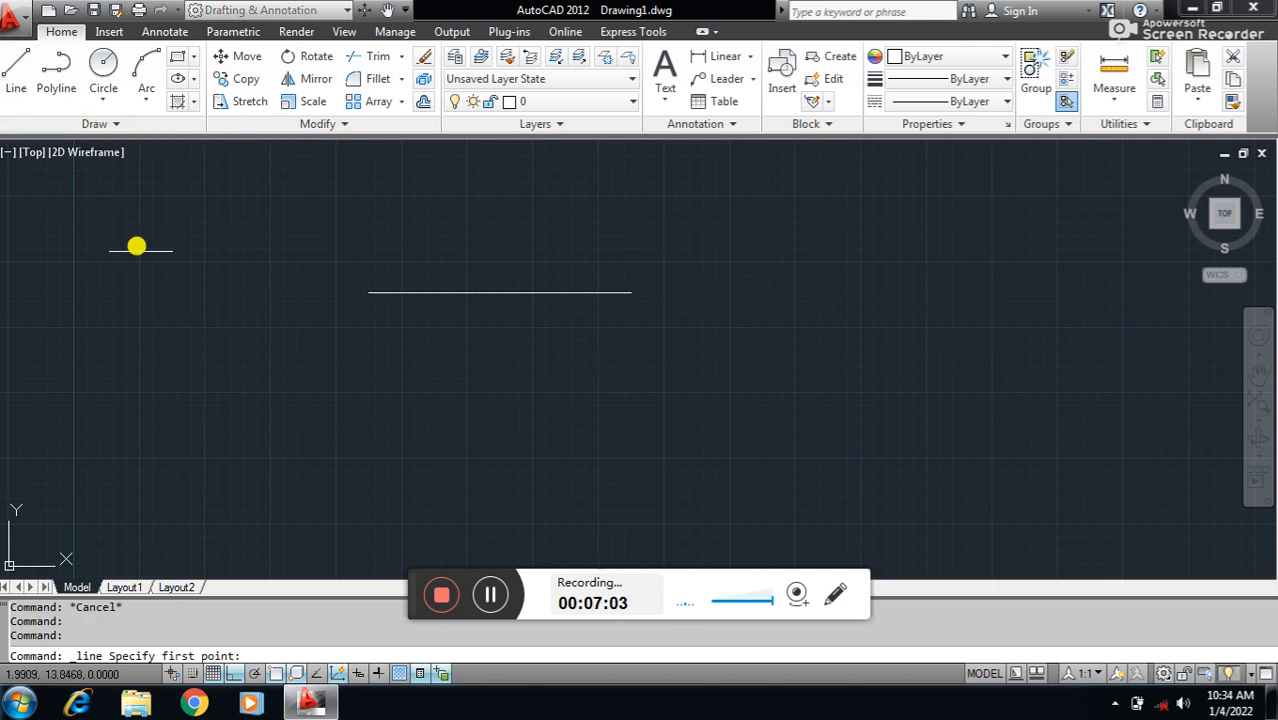
type("m")
key("Return")
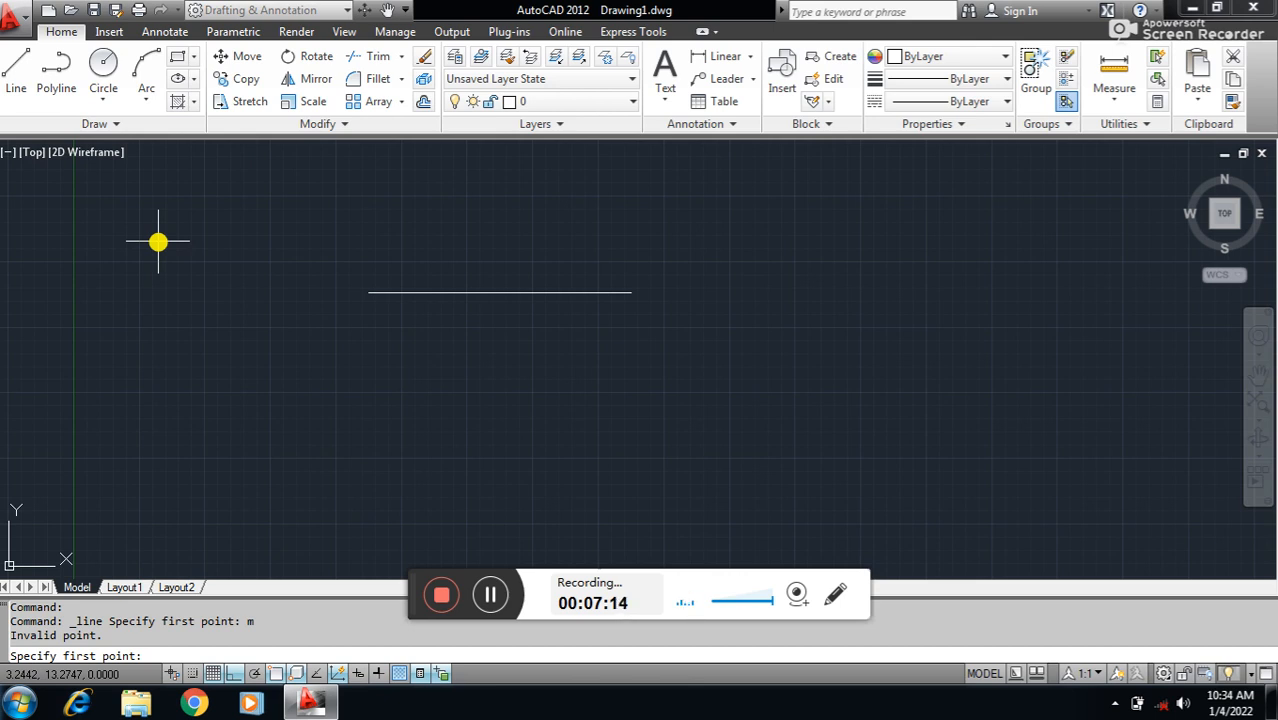
key("Escape")
key("Escape")
key("Escape")
key("Escape")
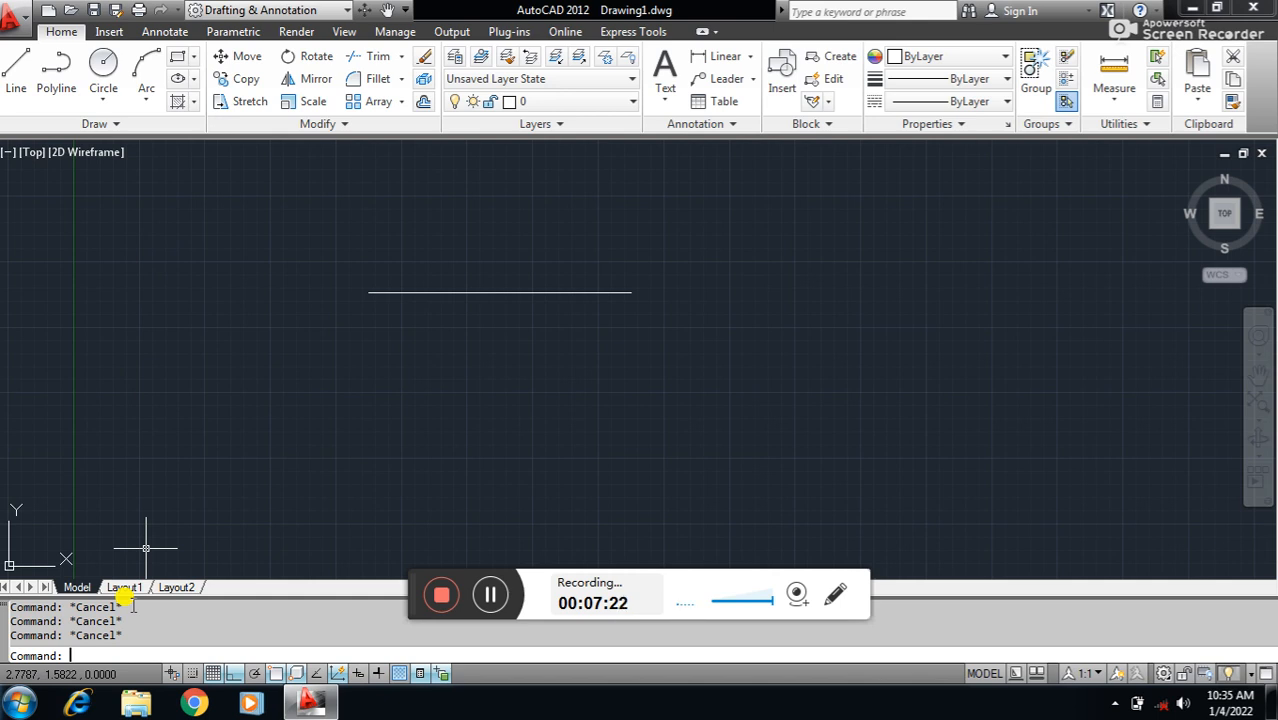
Turn Ortho mode off while moving the line by its right endpoint about 9 units right and 2 units down
type("m")
key("Return")
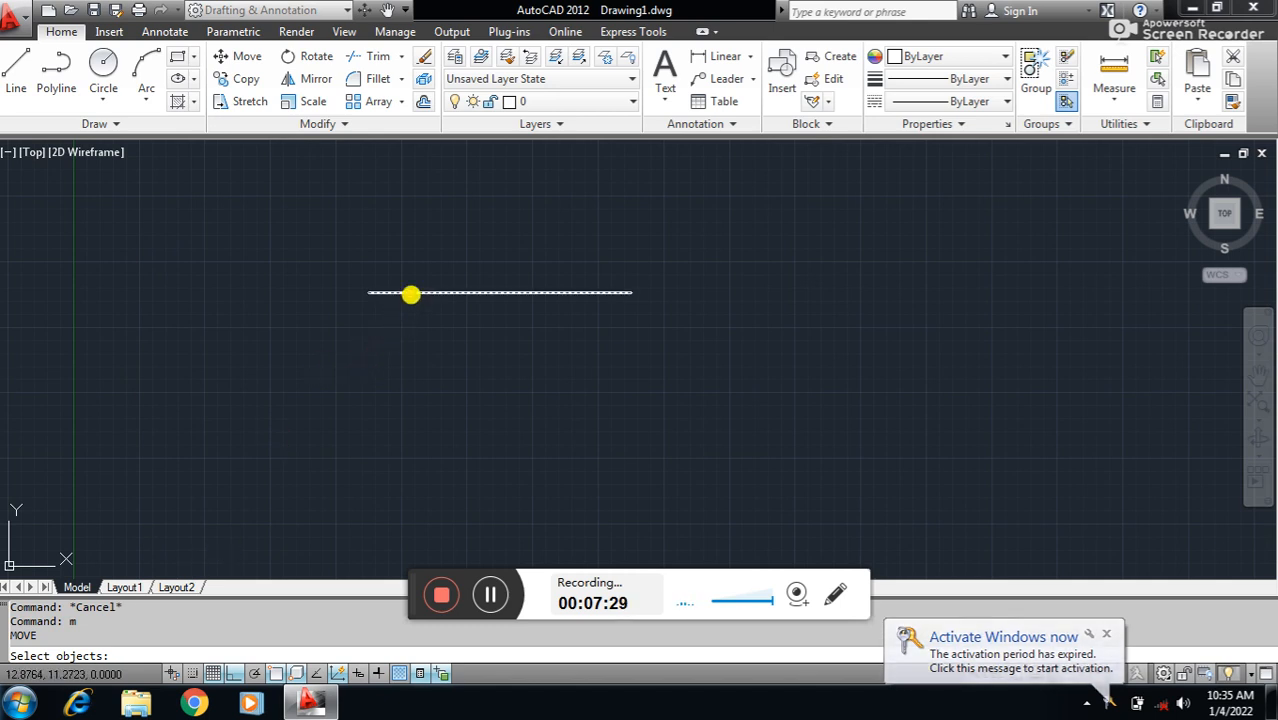
left_click(411, 293)
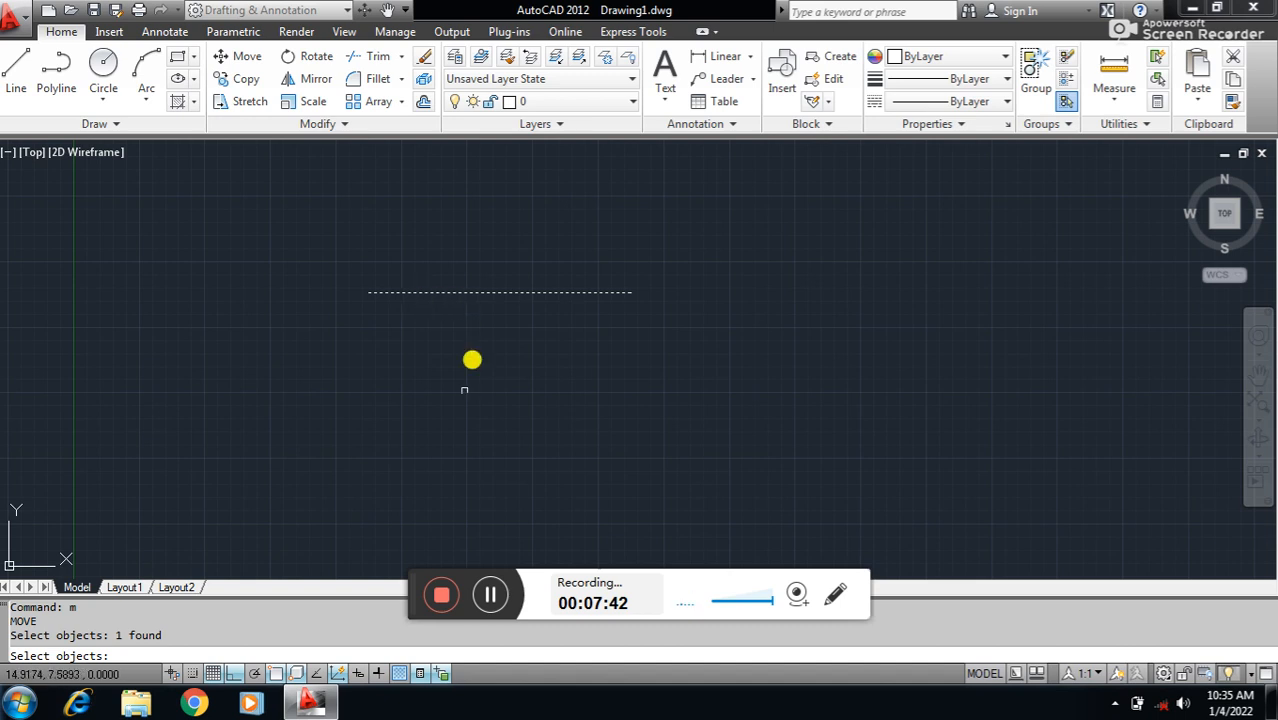
key("Return")
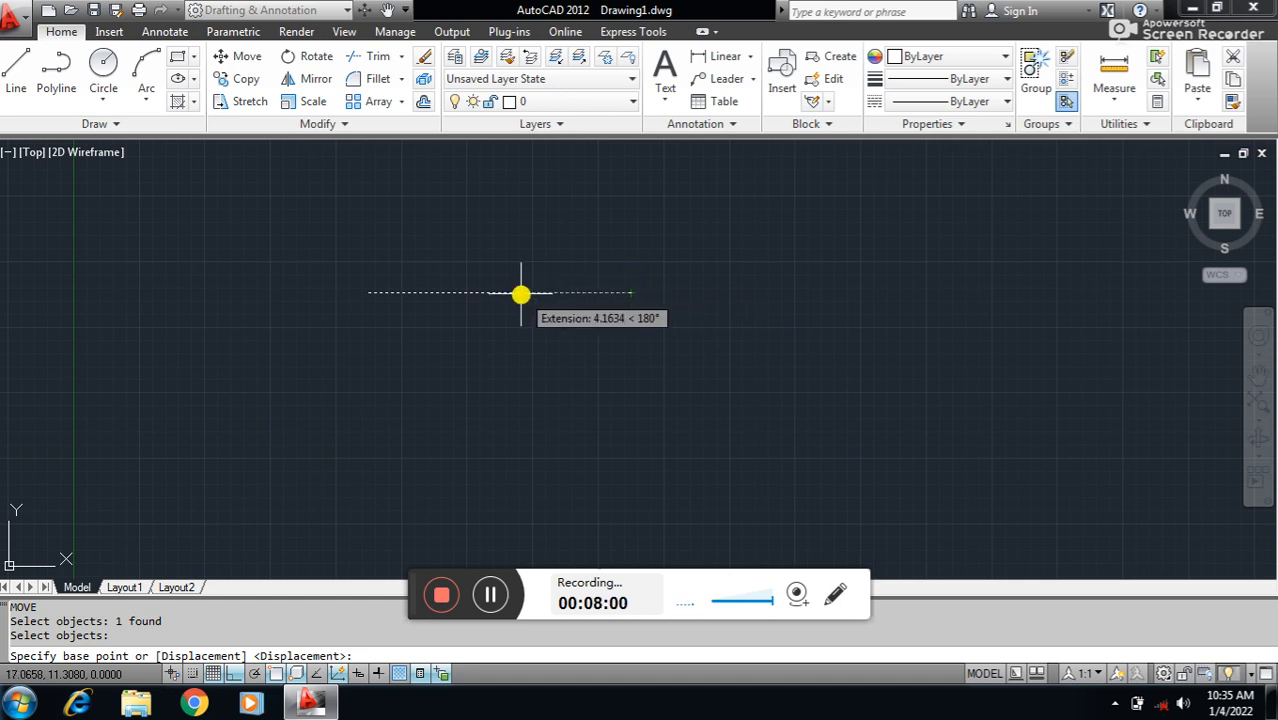
left_click(630, 292)
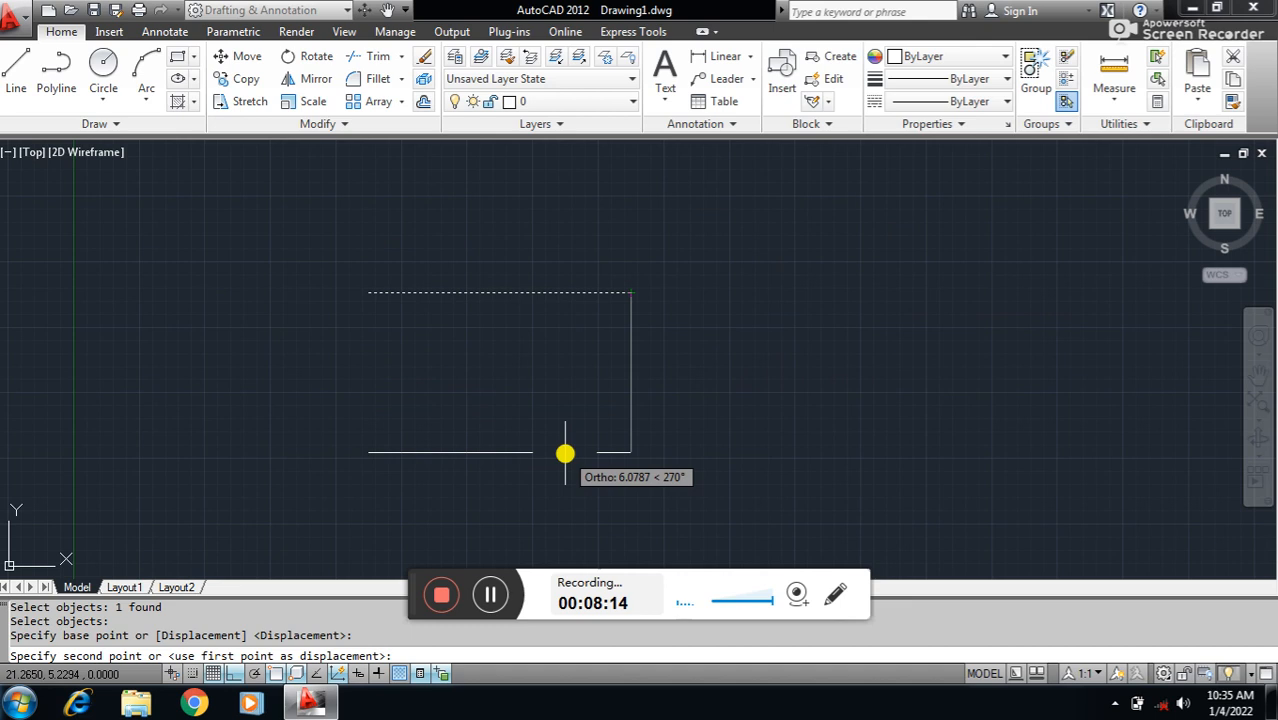
key("F8")
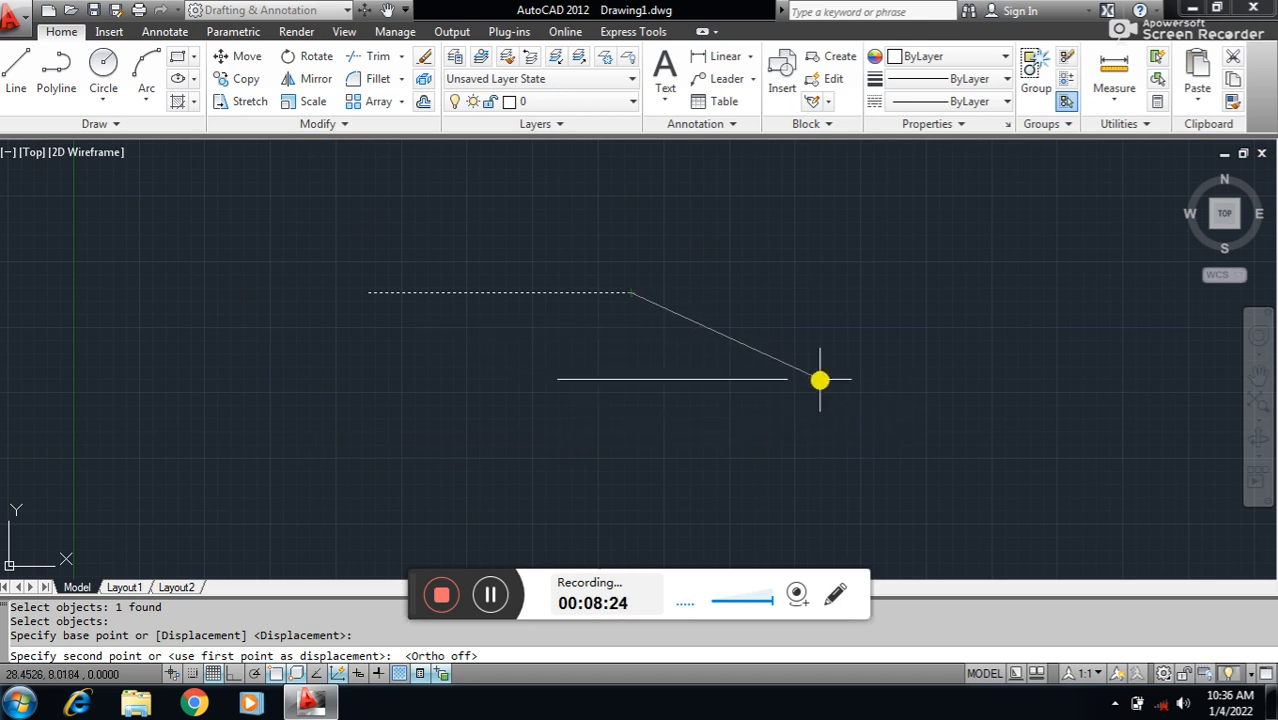
left_click(869, 347)
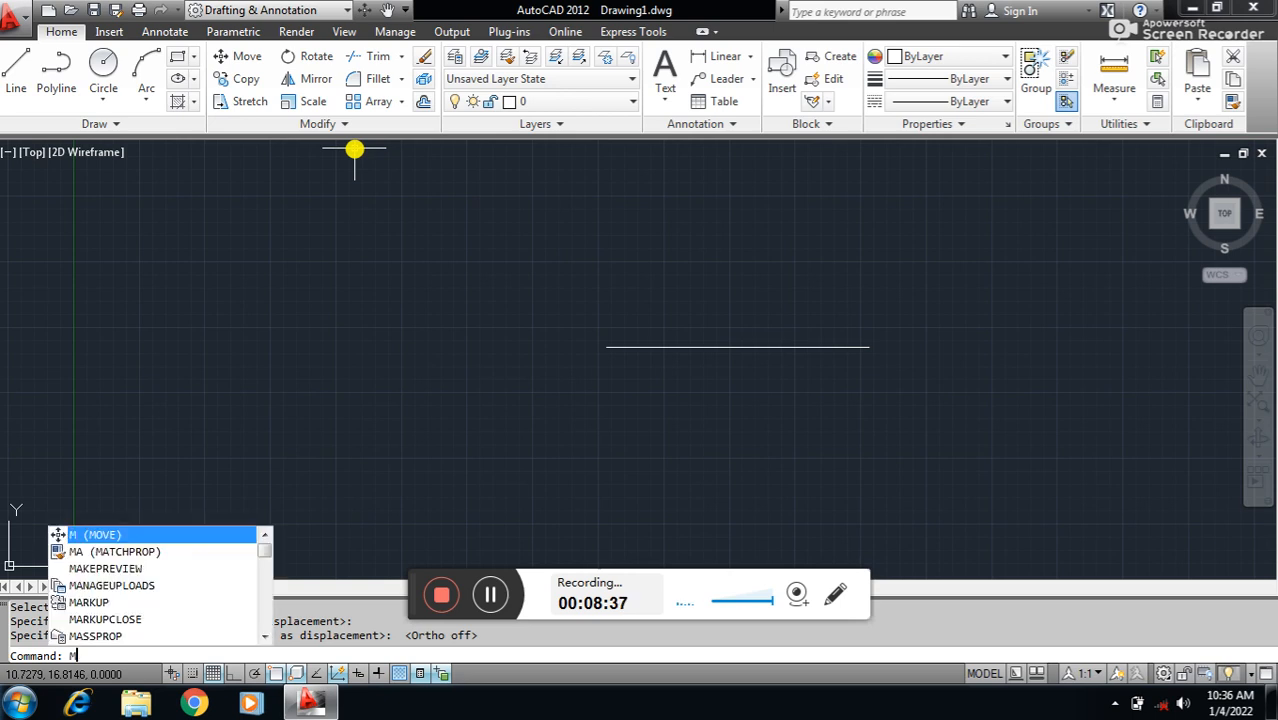
Move the line by its left endpoint up and to the left, placing that endpoint at about 9.8, 12.3
key("Return")
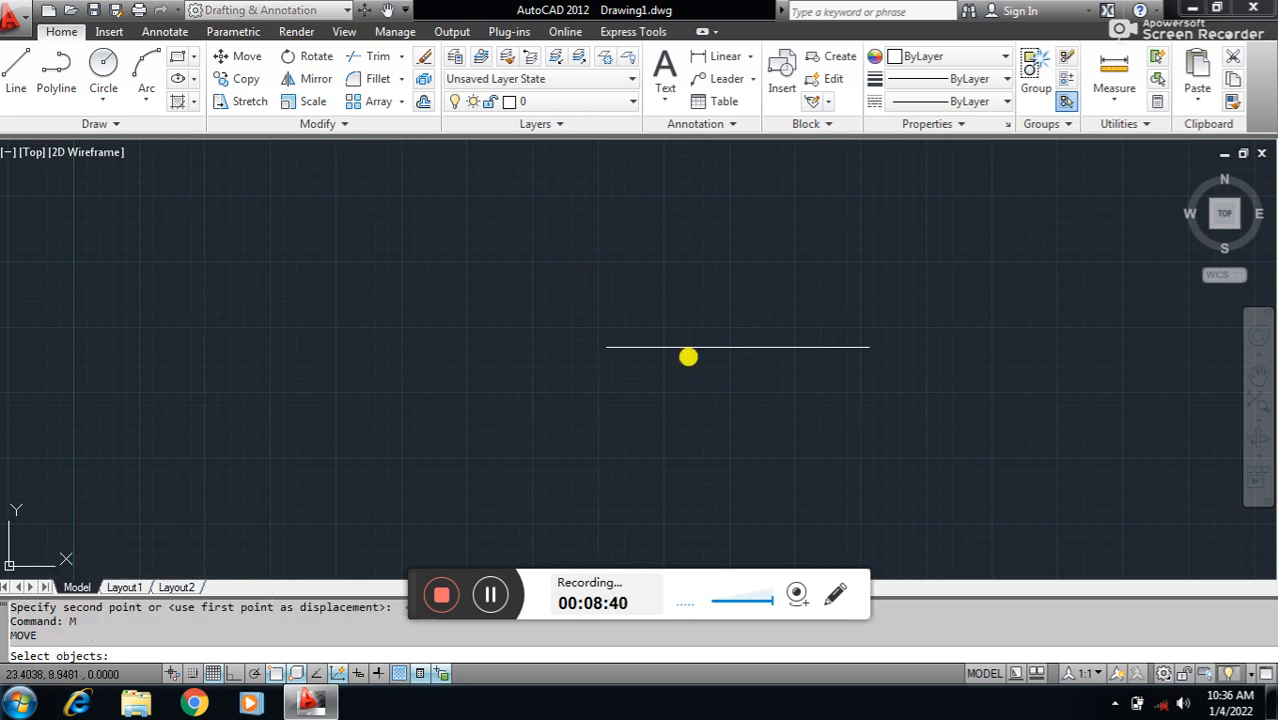
left_click(686, 346)
key("Return")
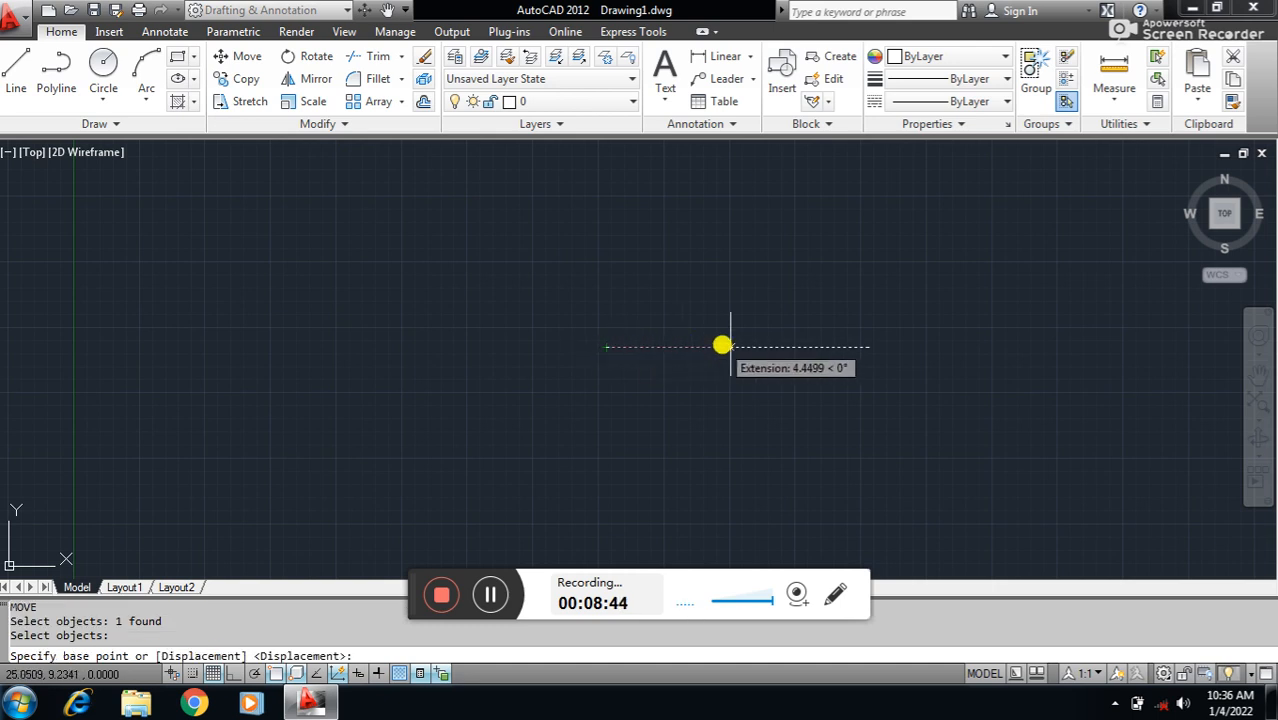
left_click(606, 347)
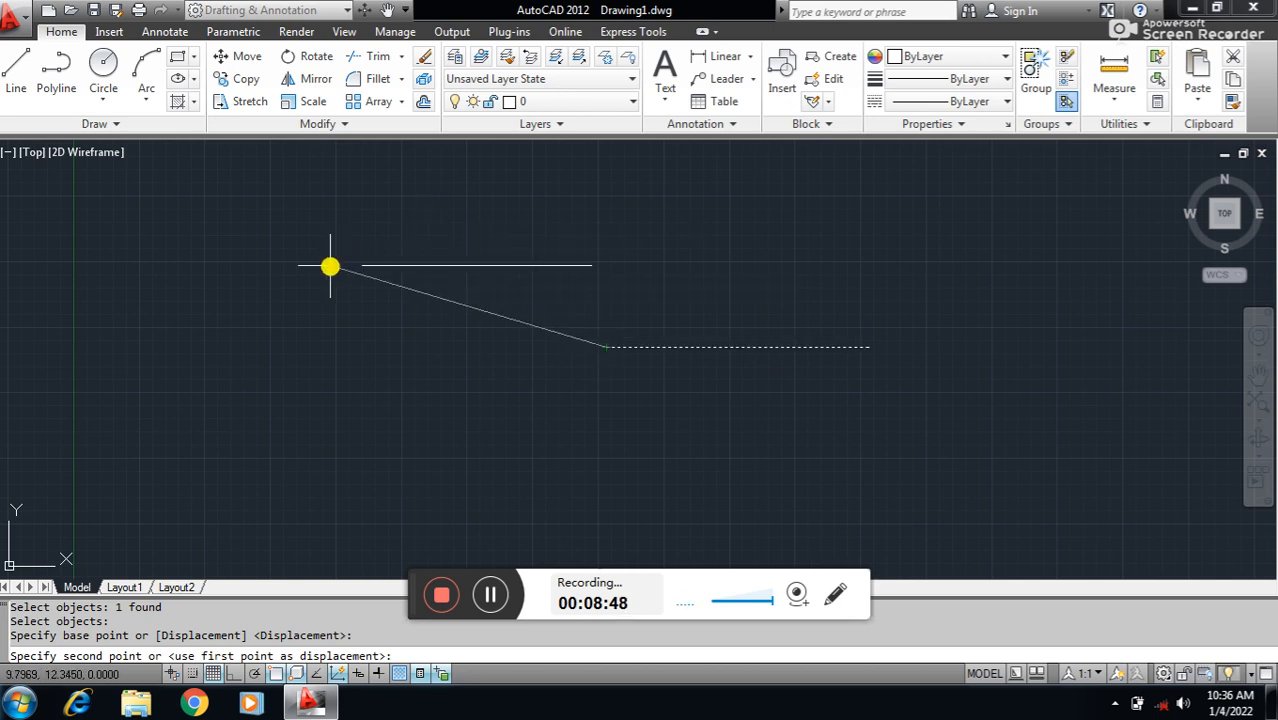
left_click(330, 266)
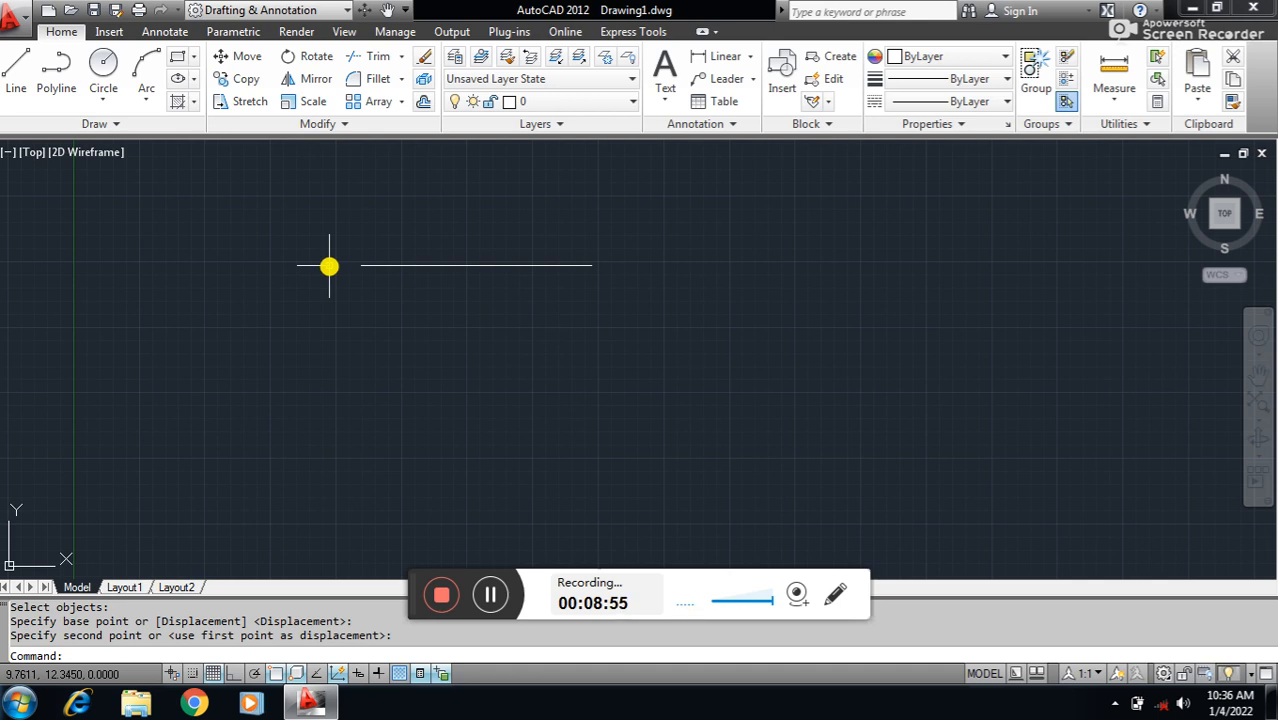
Copy the line from its right endpoint to seven scattered positions across the drawing area and undo the whole copy operation
type("co")
key("Return")
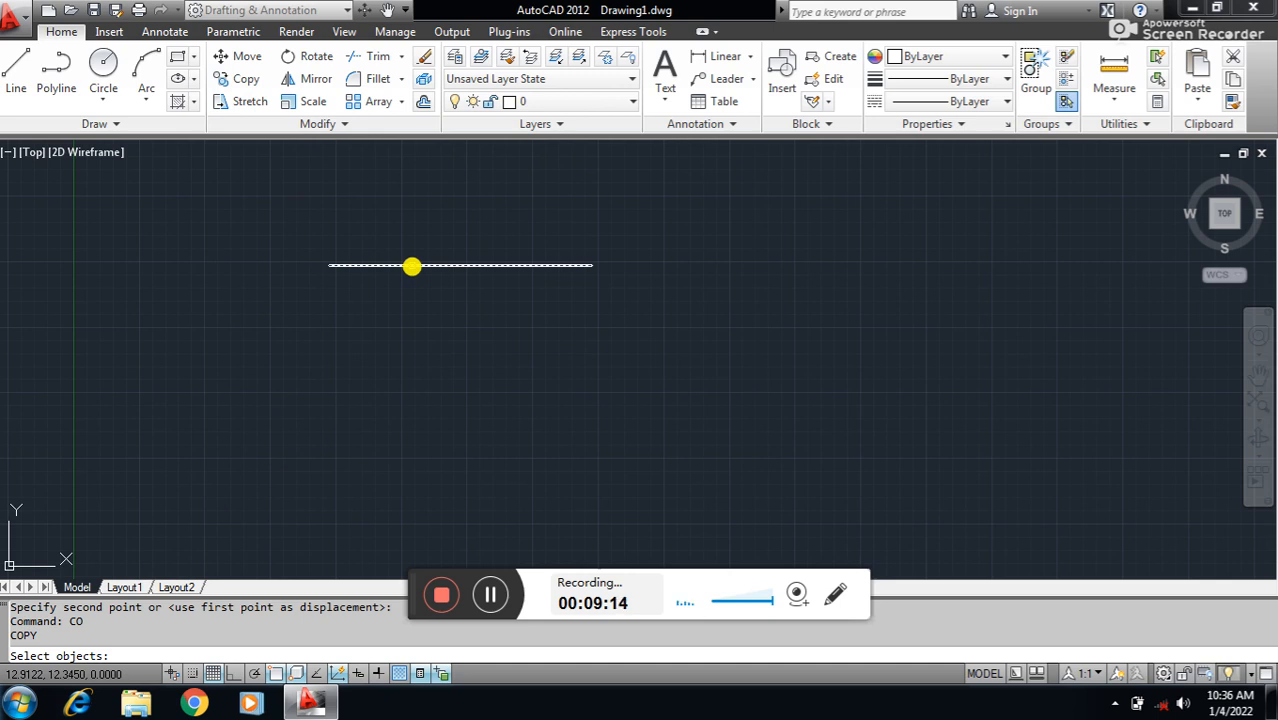
left_click(412, 265)
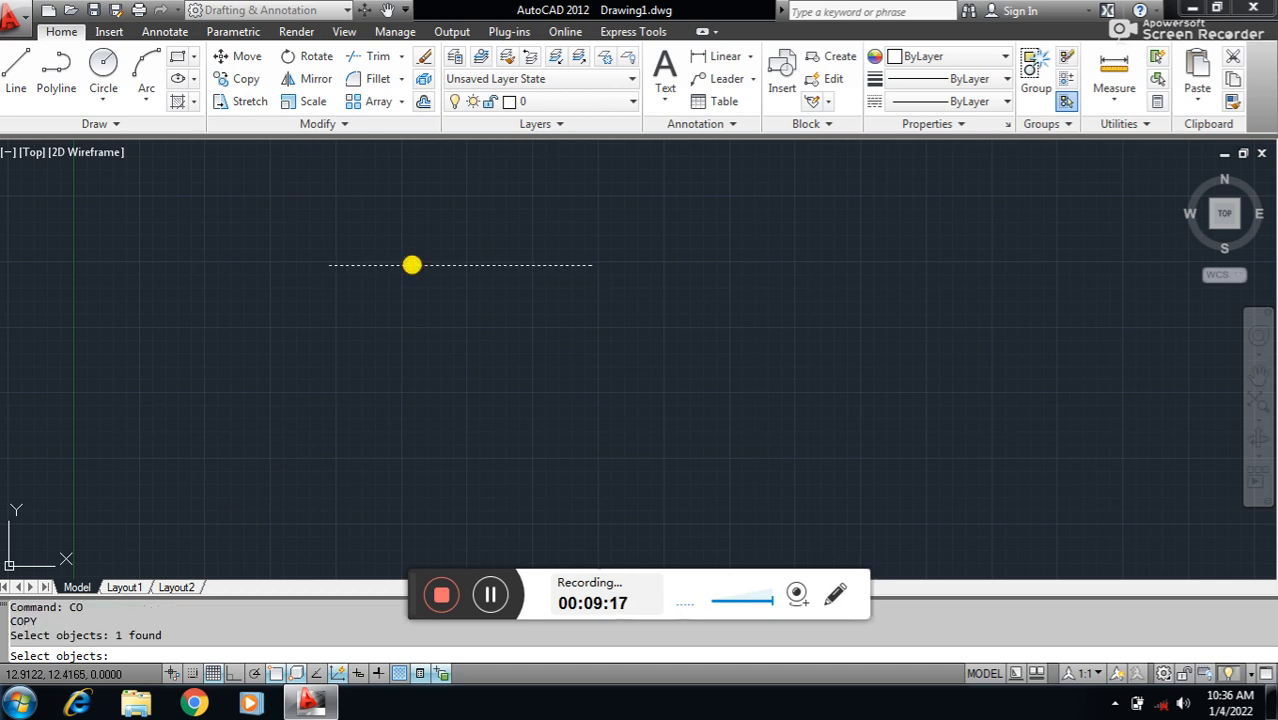
key("Return")
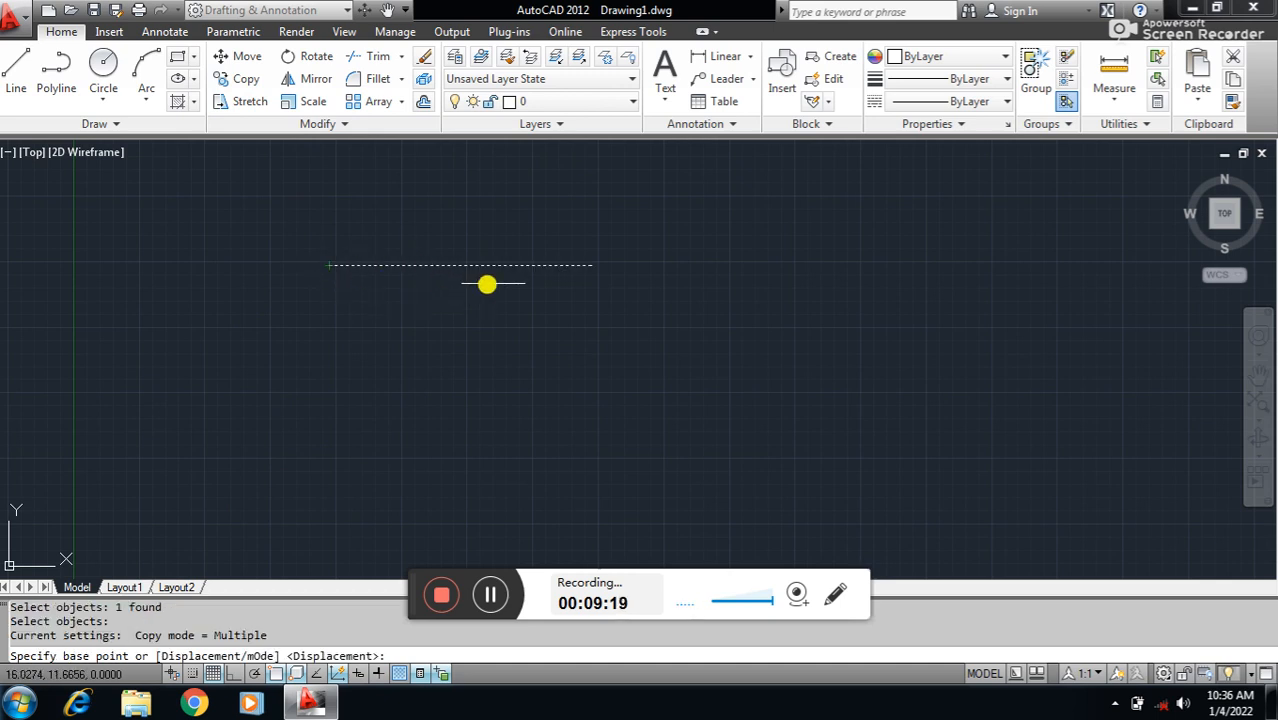
left_click(593, 265)
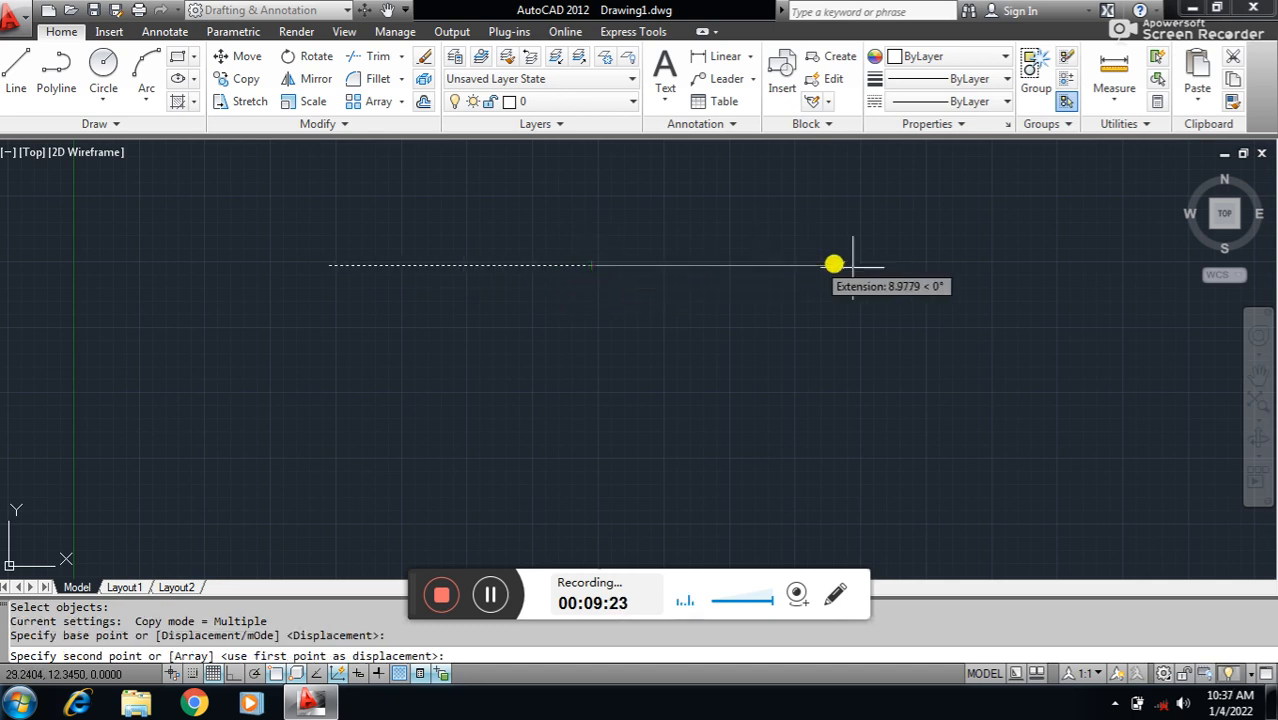
left_click(891, 270)
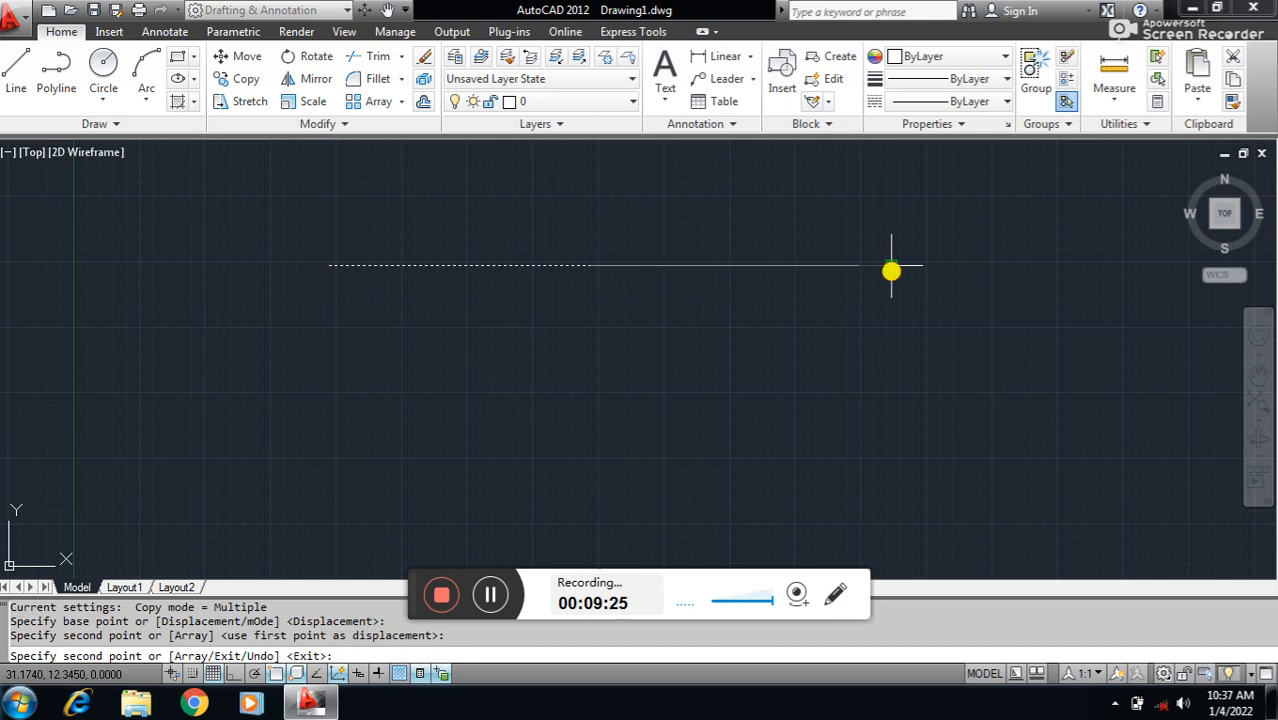
left_click(872, 433)
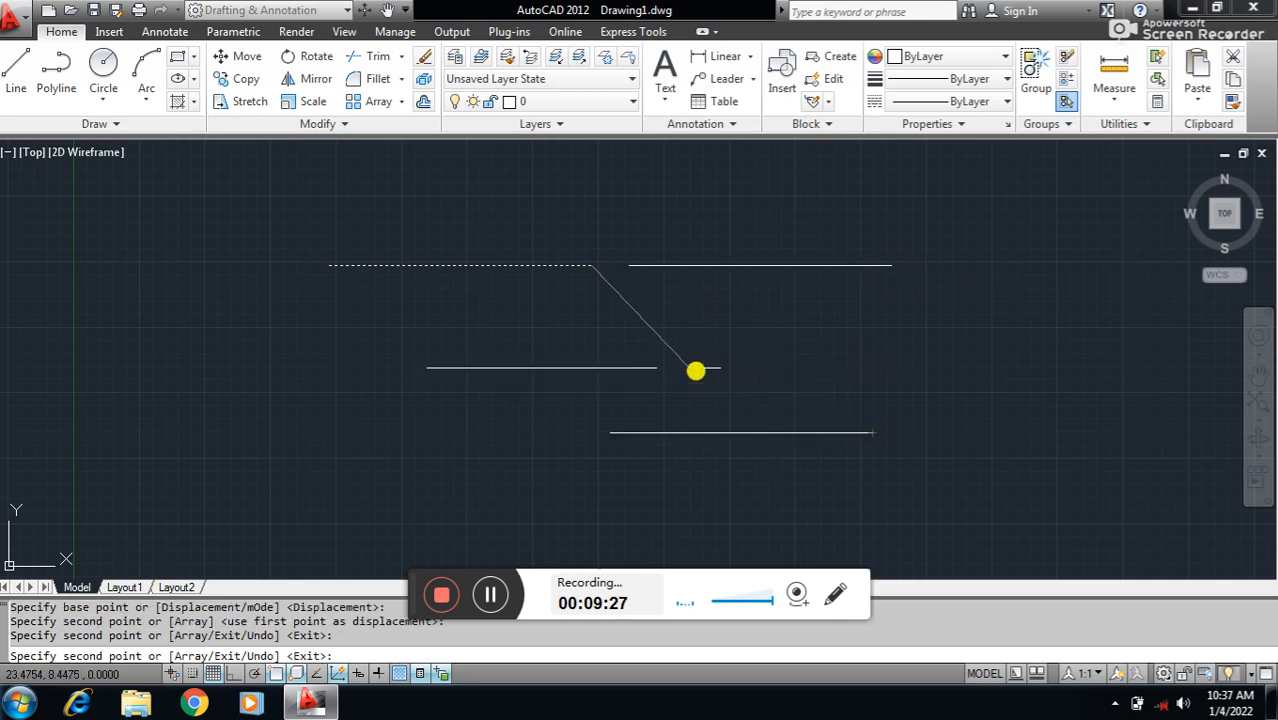
left_click(687, 365)
left_click(574, 287)
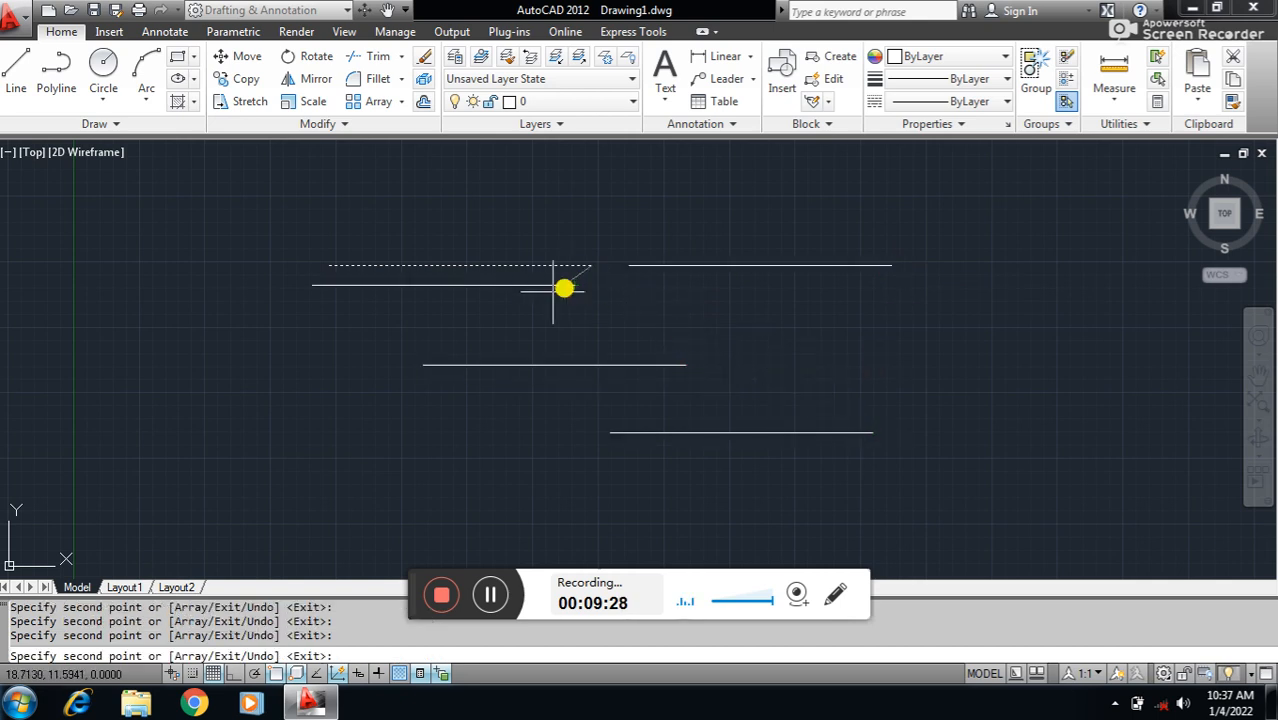
left_click(400, 429)
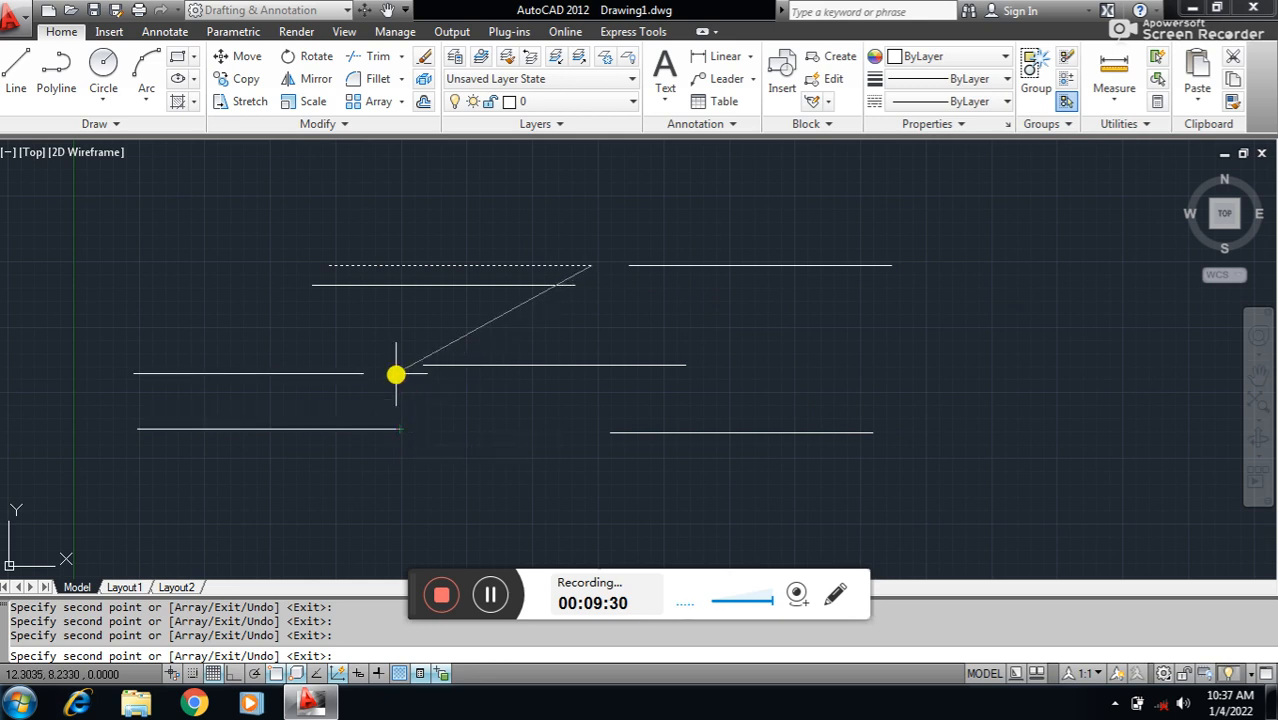
left_click(370, 356)
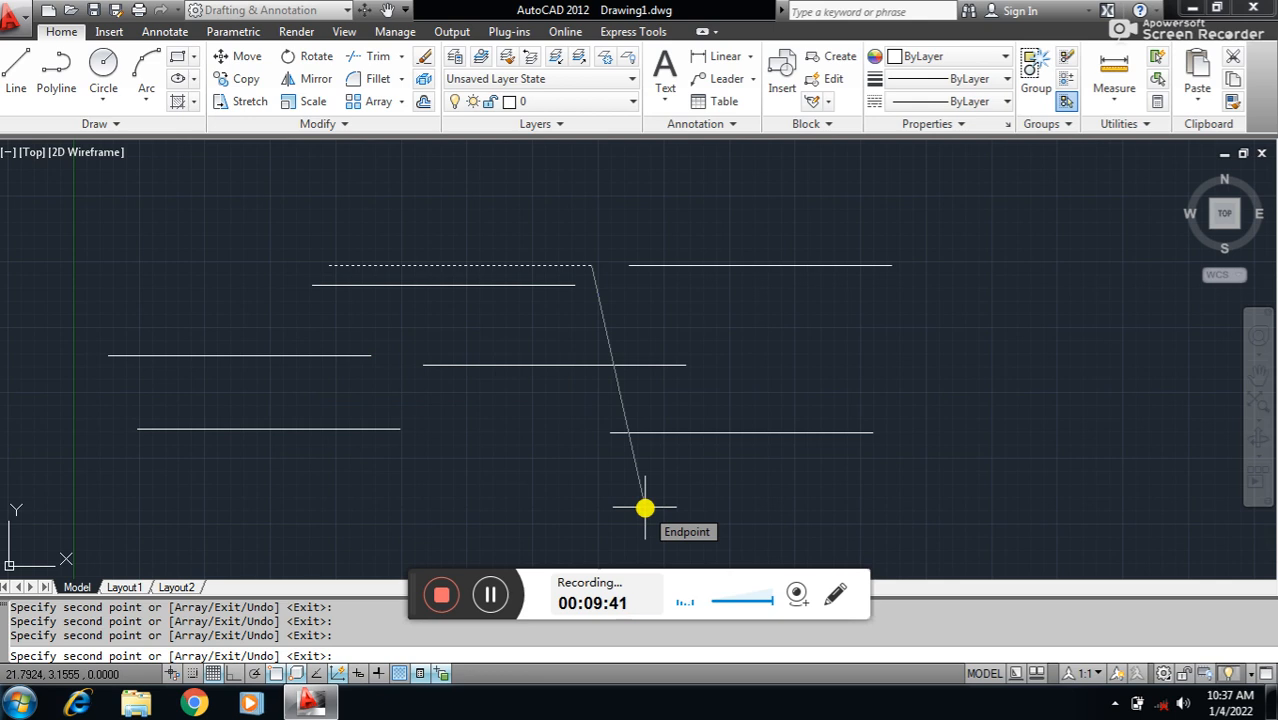
key("Escape")
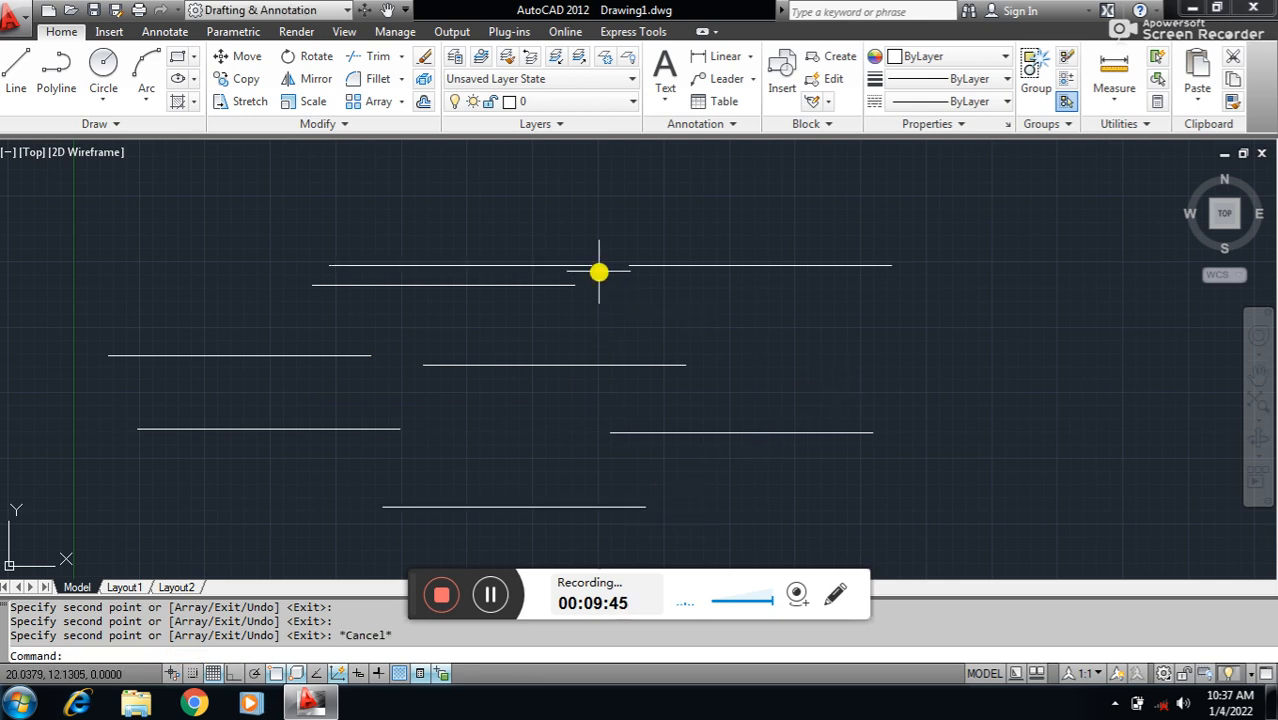
key("ctrl+z")
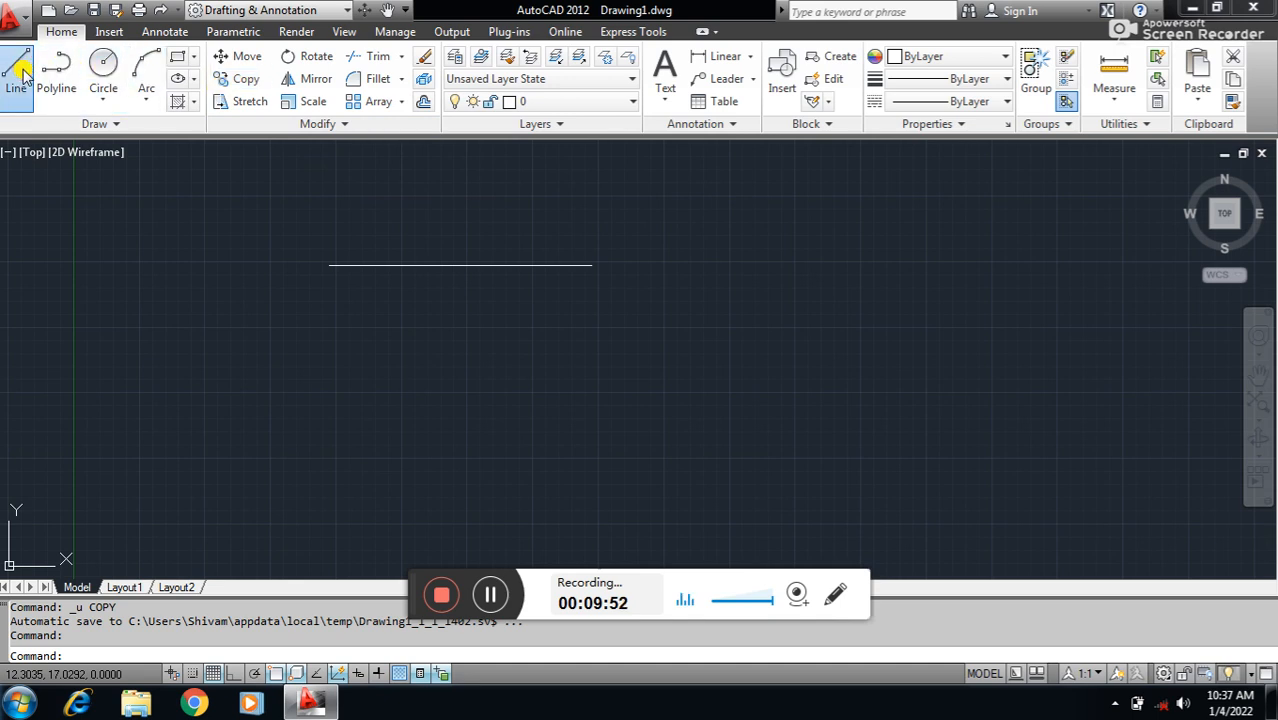
Draw a closed irregular four-sided shape with the Line command to the right of the horizontal line, finishing with the Close option
left_click(16, 70)
left_click(701, 236)
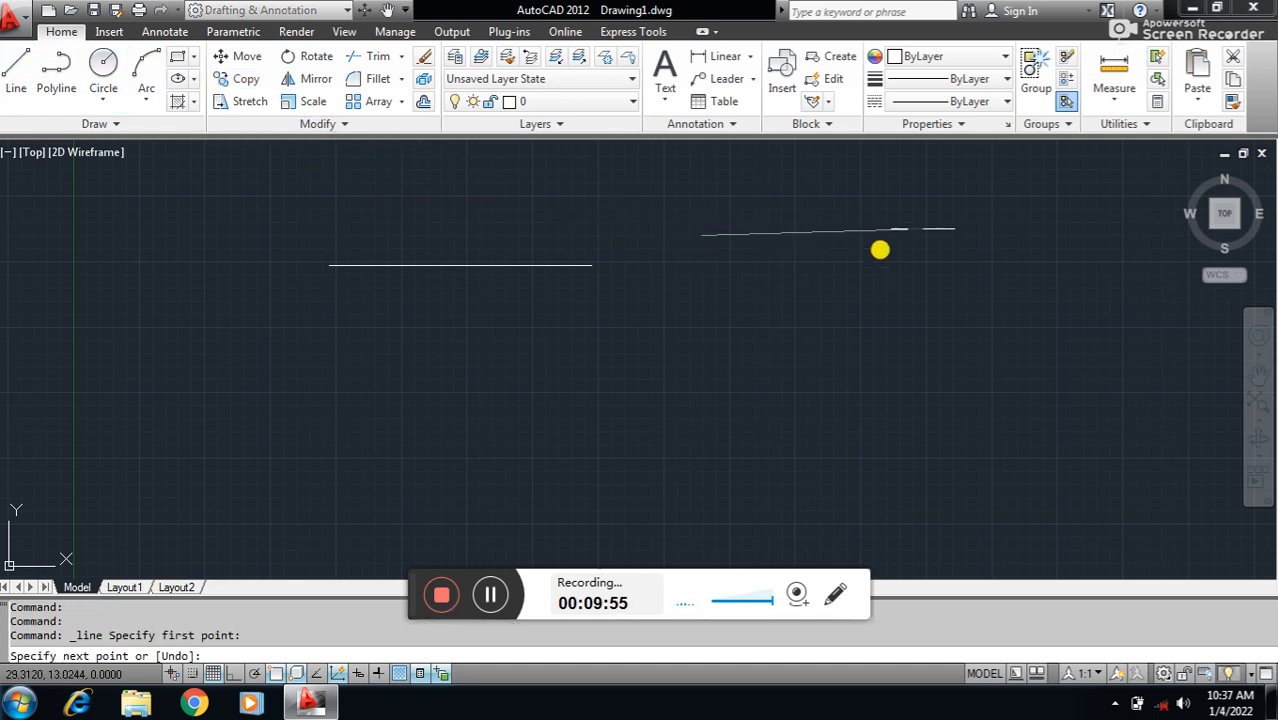
left_click(957, 238)
left_click(951, 370)
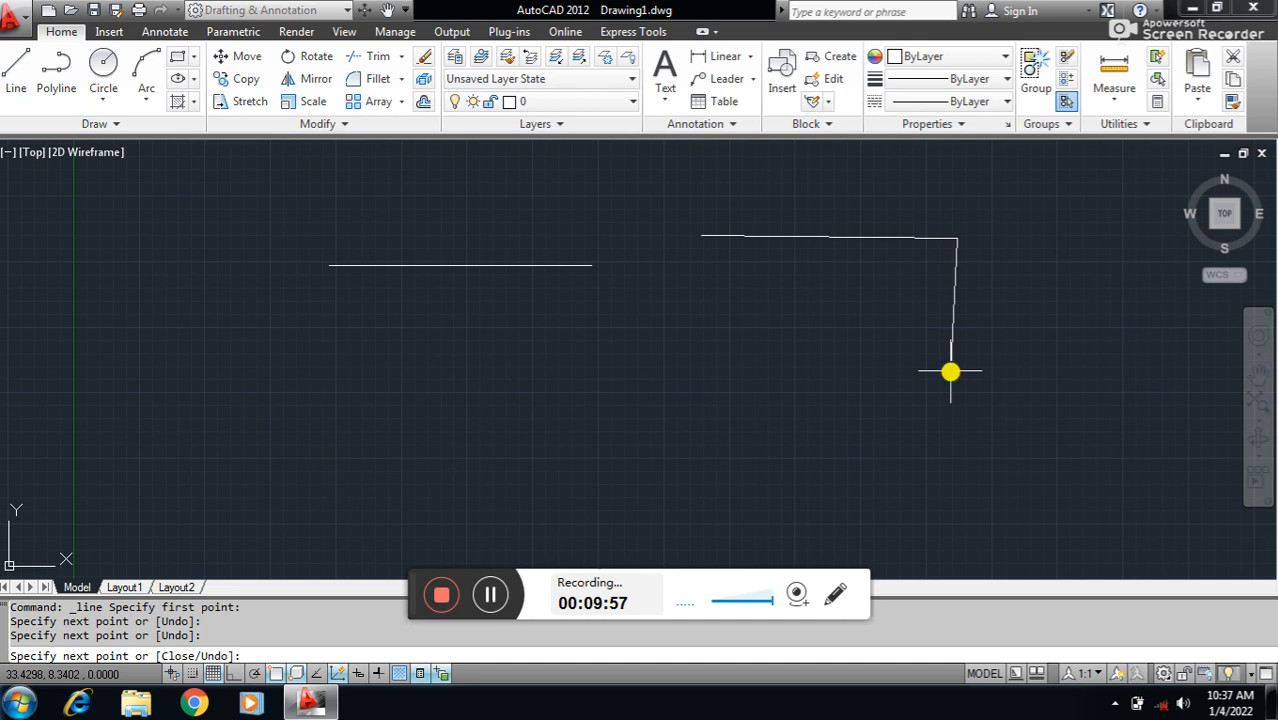
left_click(794, 380)
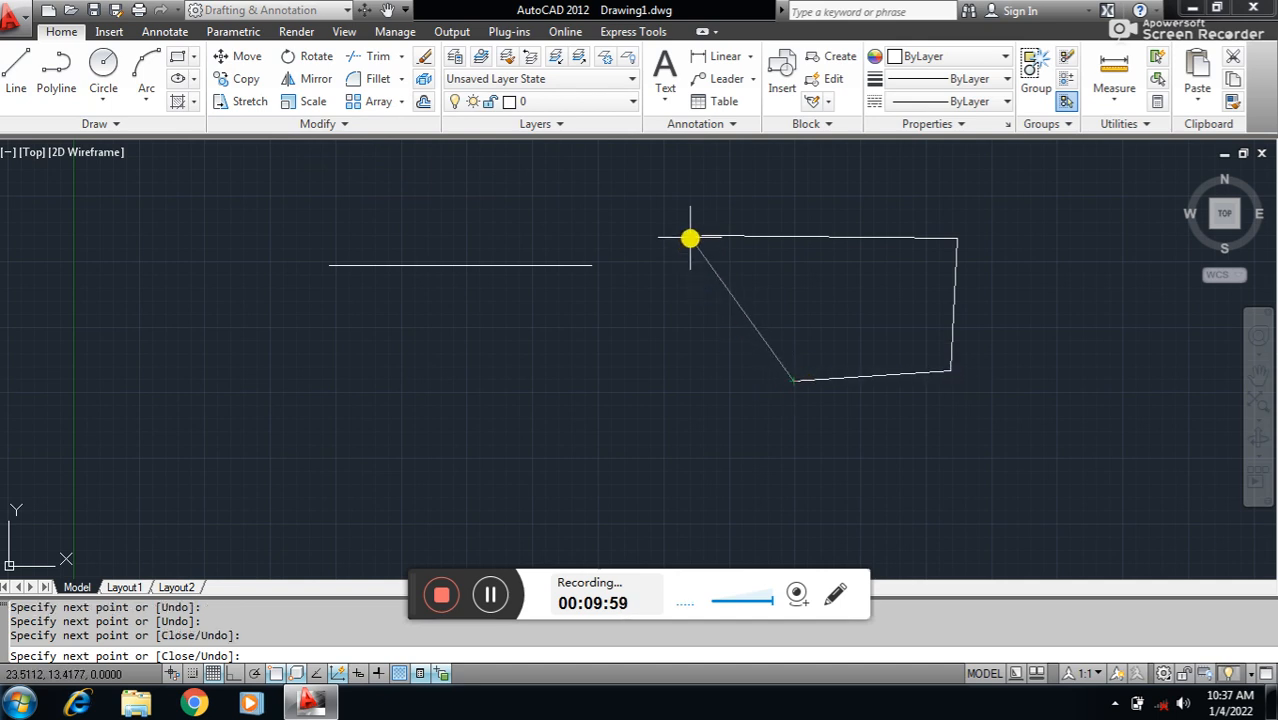
type("c")
key("Return")
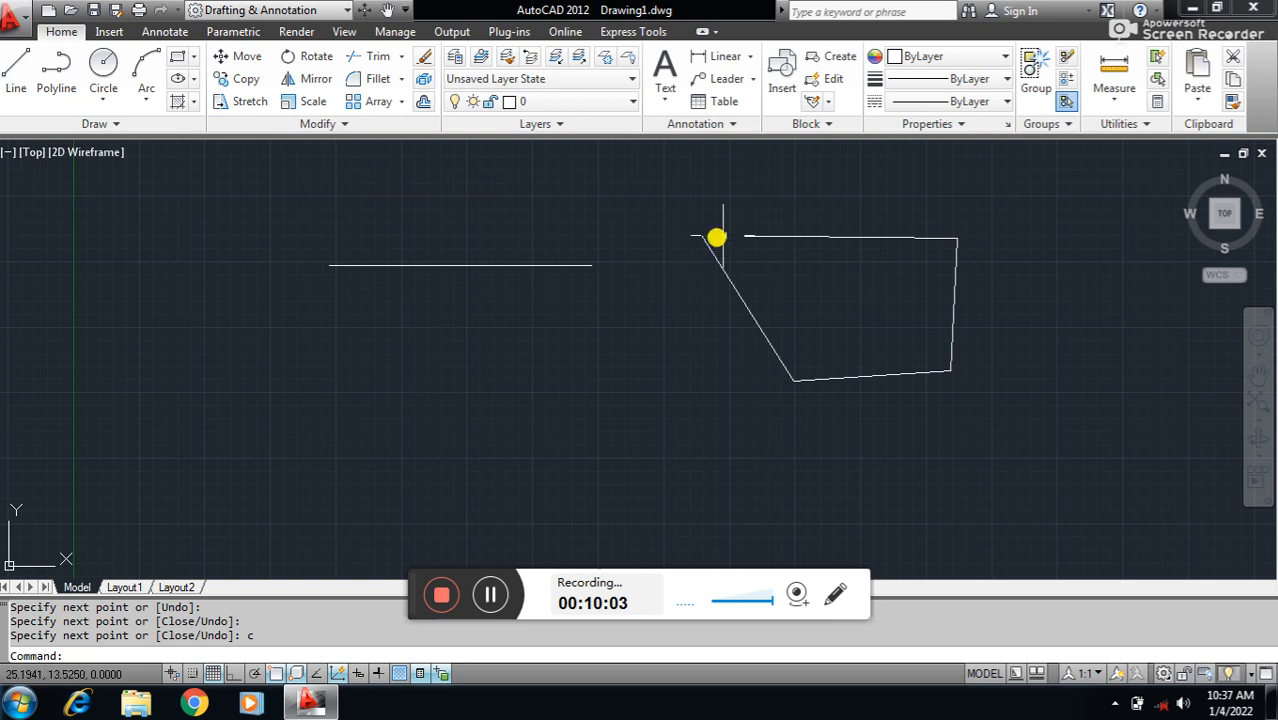
type("C")
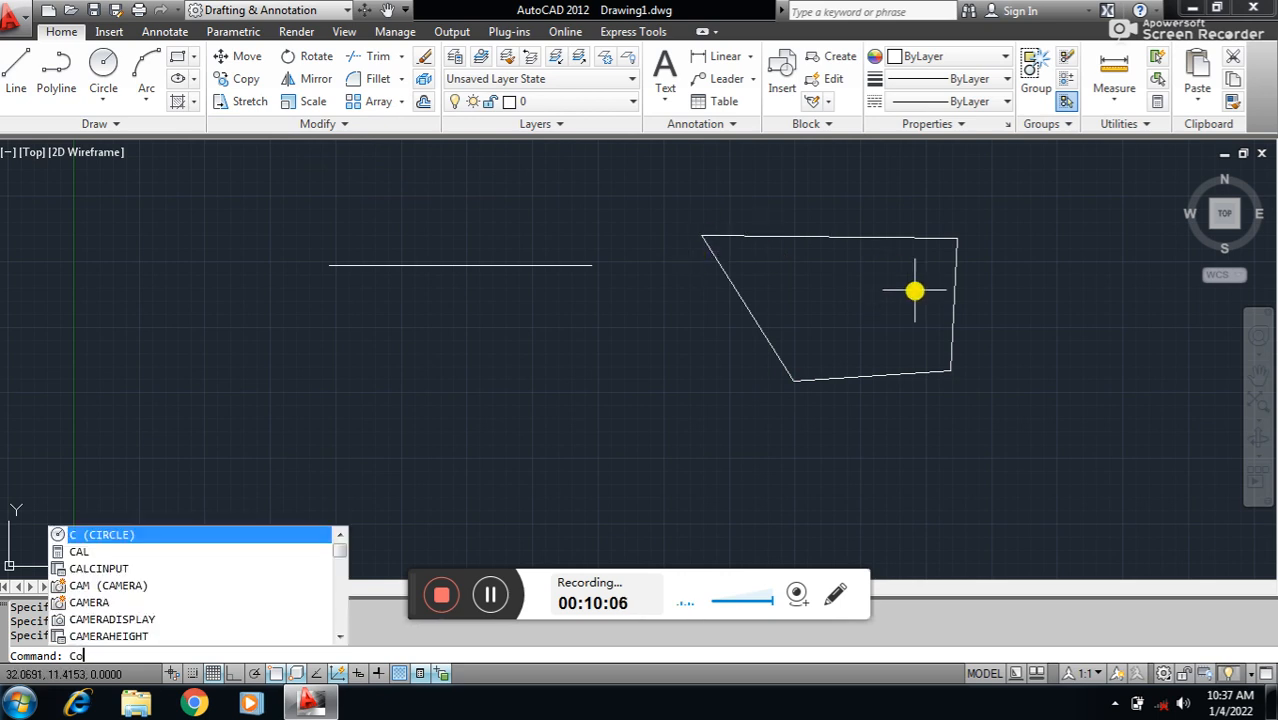
type("o")
key("Return")
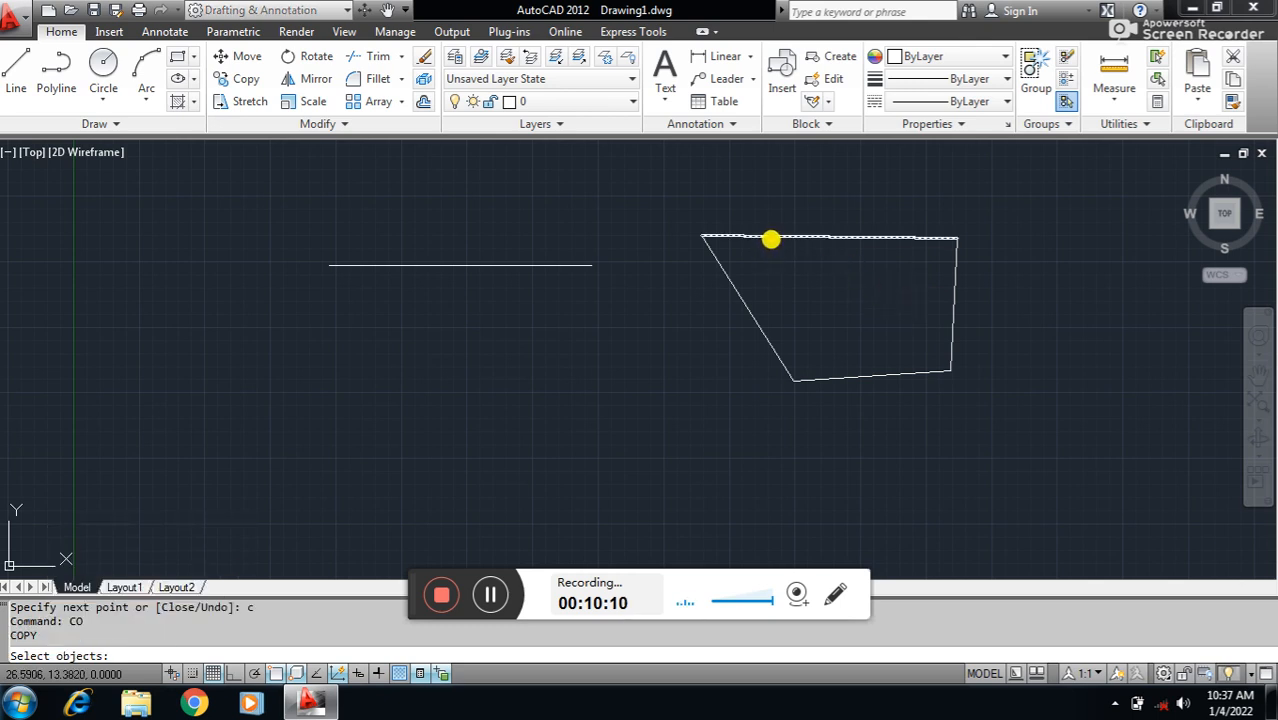
left_click(771, 236)
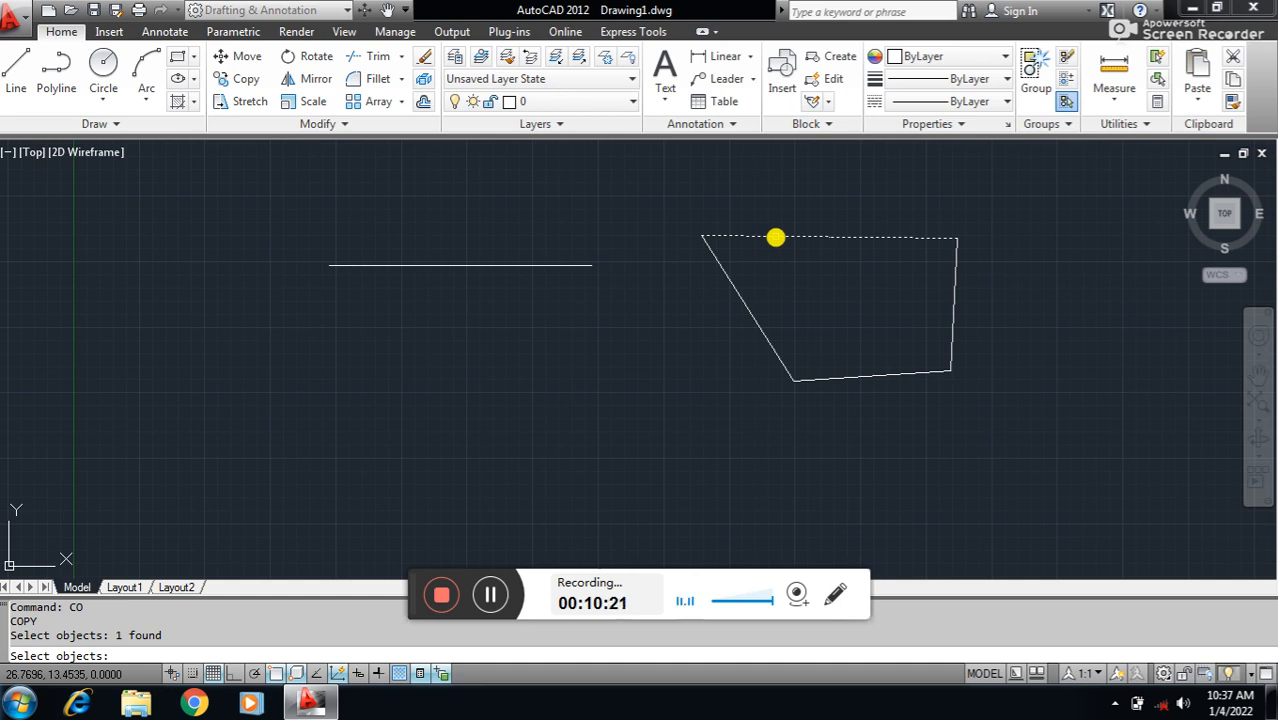
key("Escape")
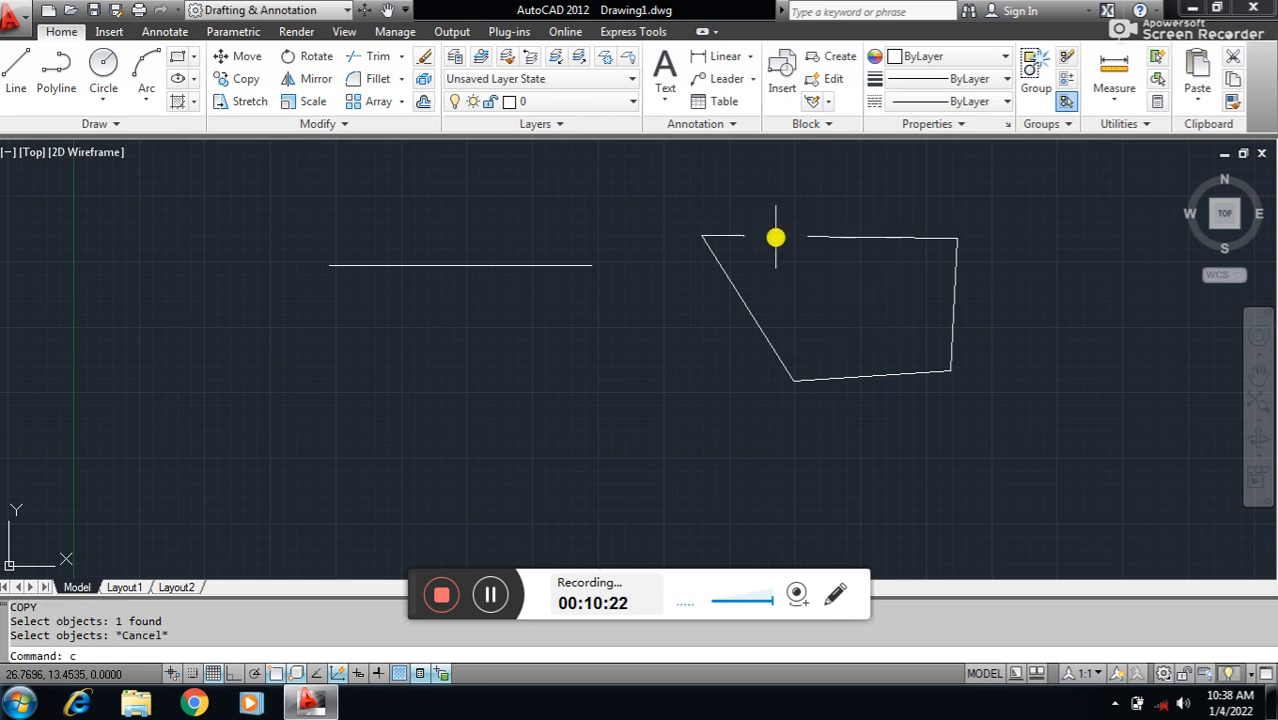
Copy the whole four-sided shape from its lower-right corner to two positions, one to its lower left and one directly below it
key("Return")
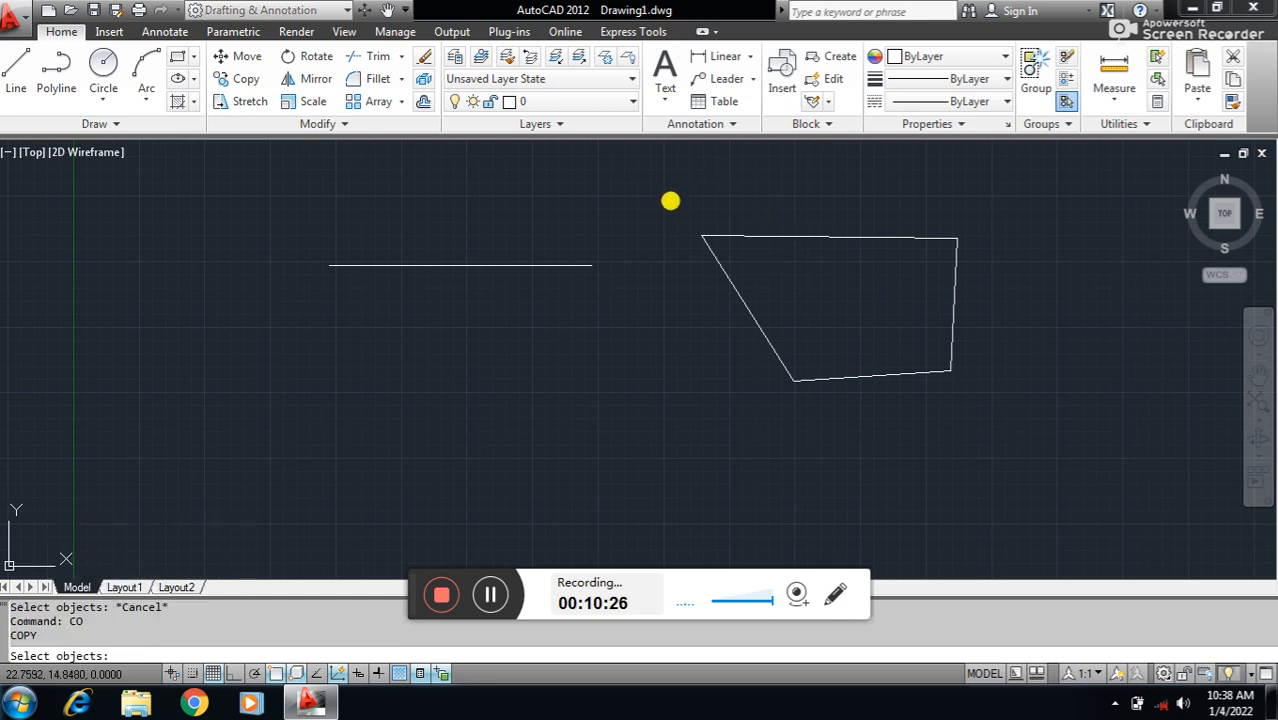
left_click(670, 201)
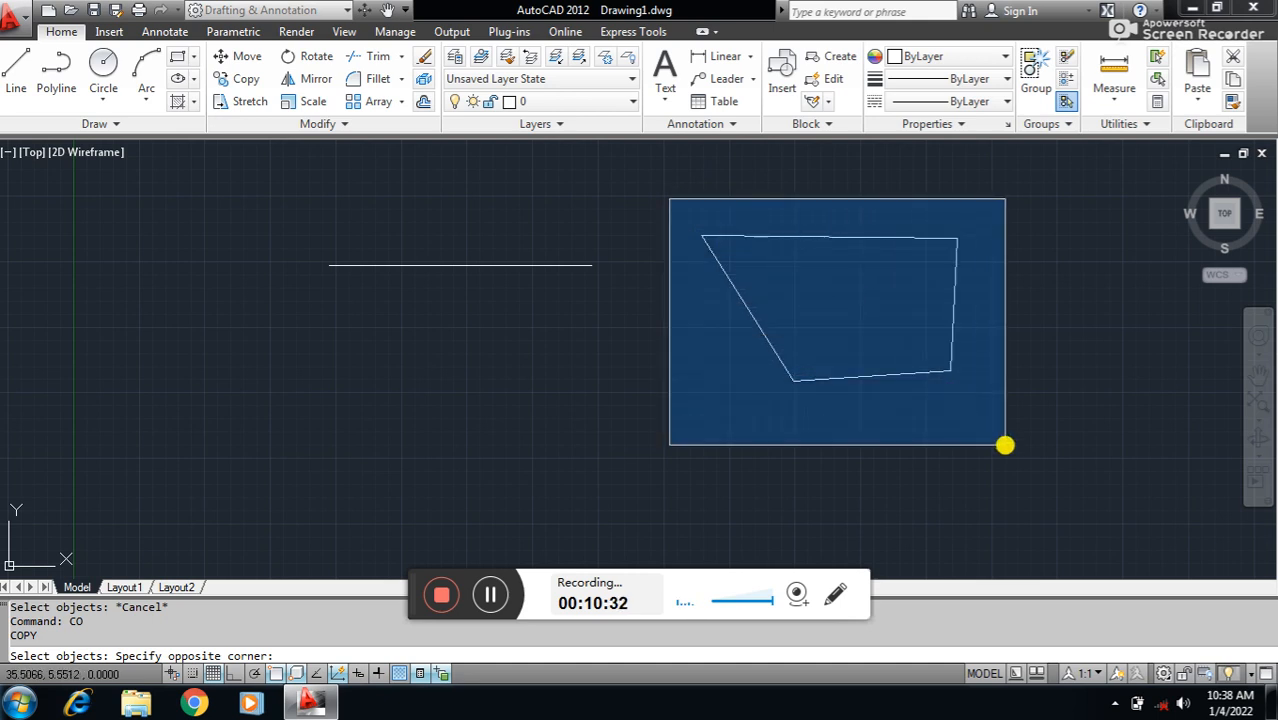
left_click(1005, 445)
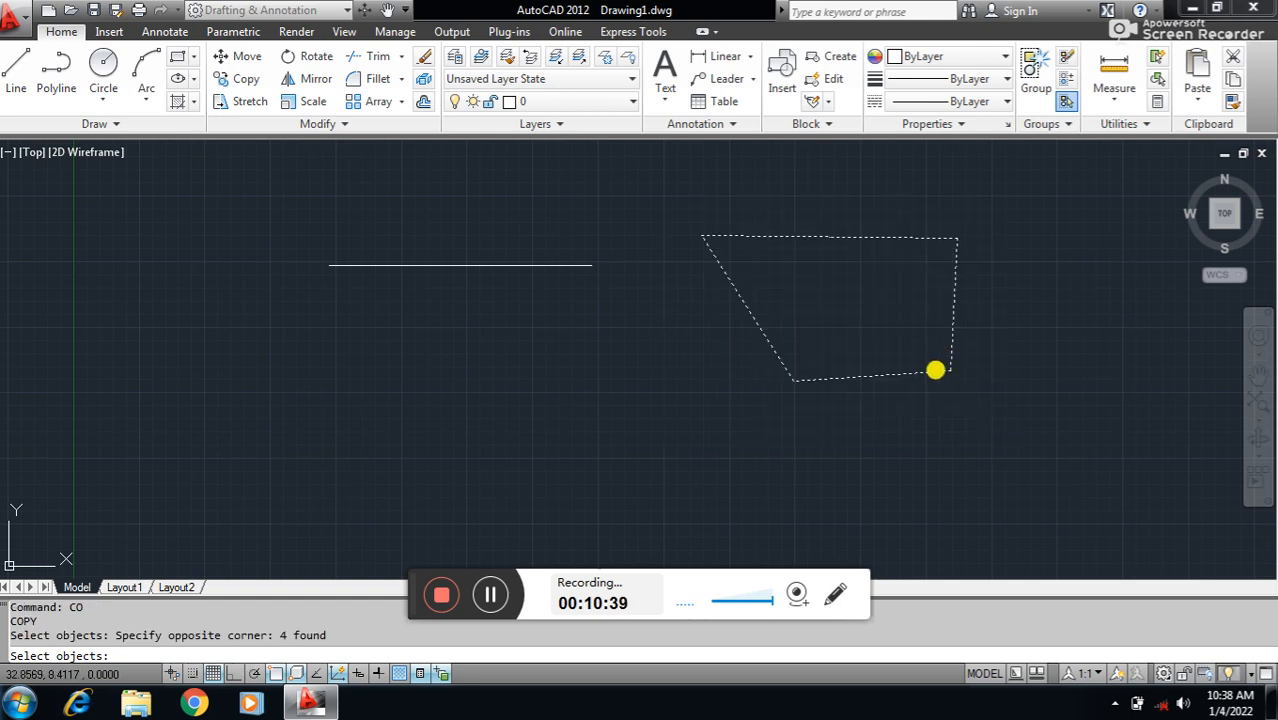
key("Return")
left_click(952, 370)
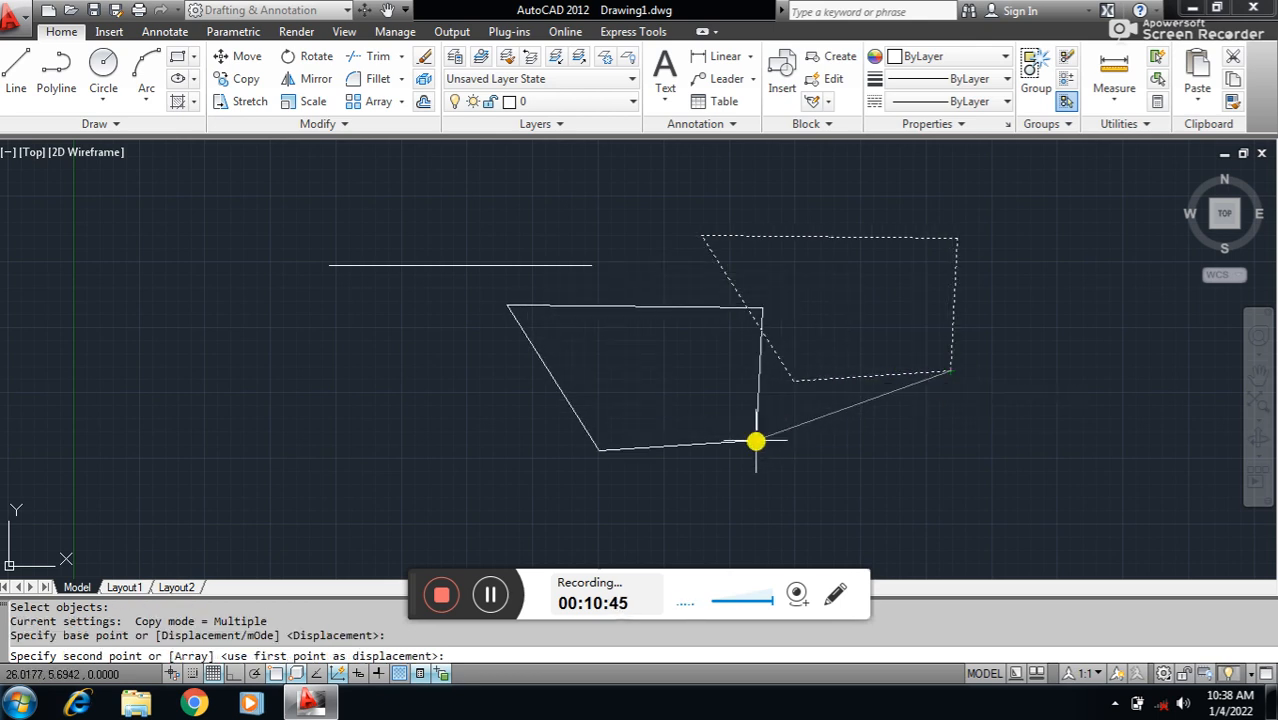
left_click(679, 437)
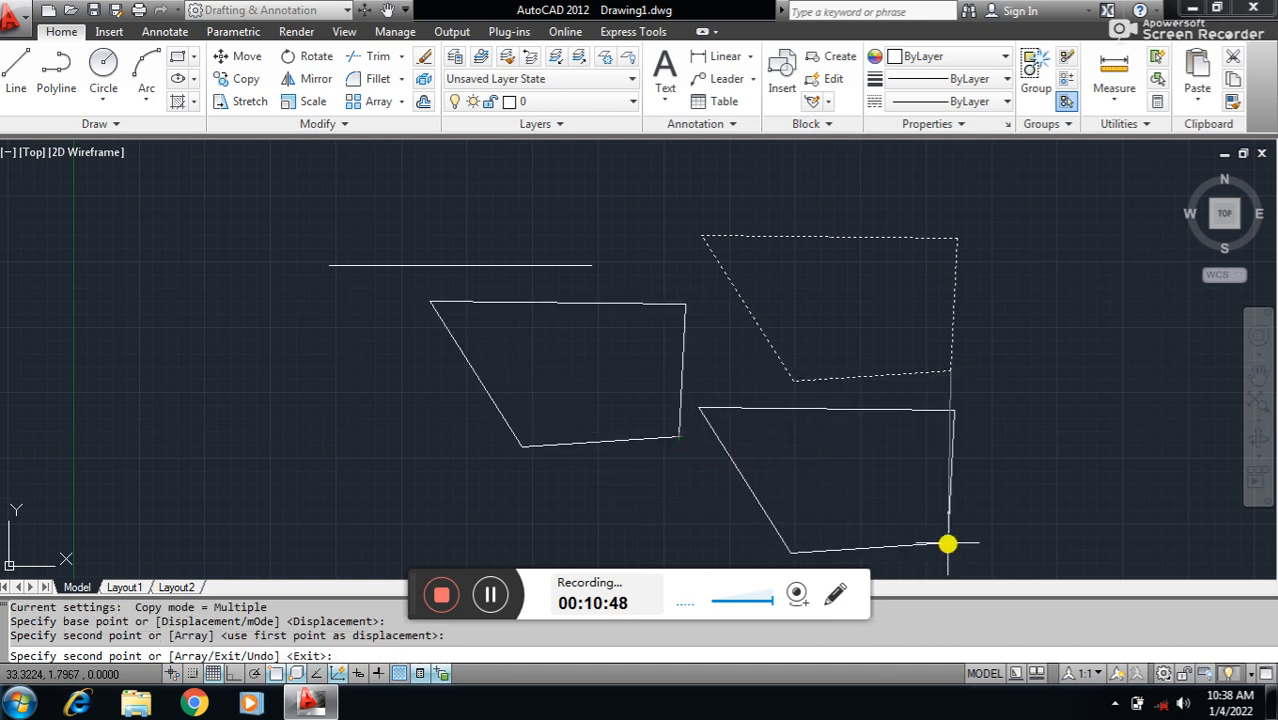
left_click(946, 545)
key("Escape")
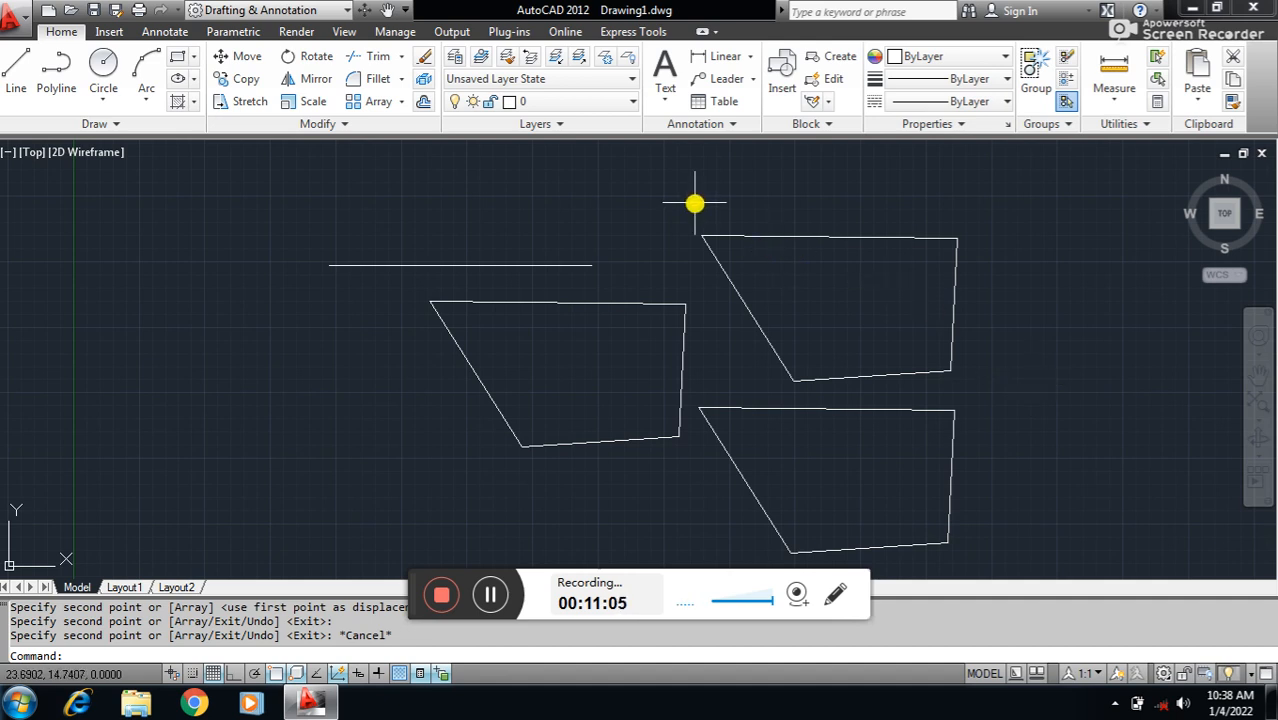
left_click(663, 189)
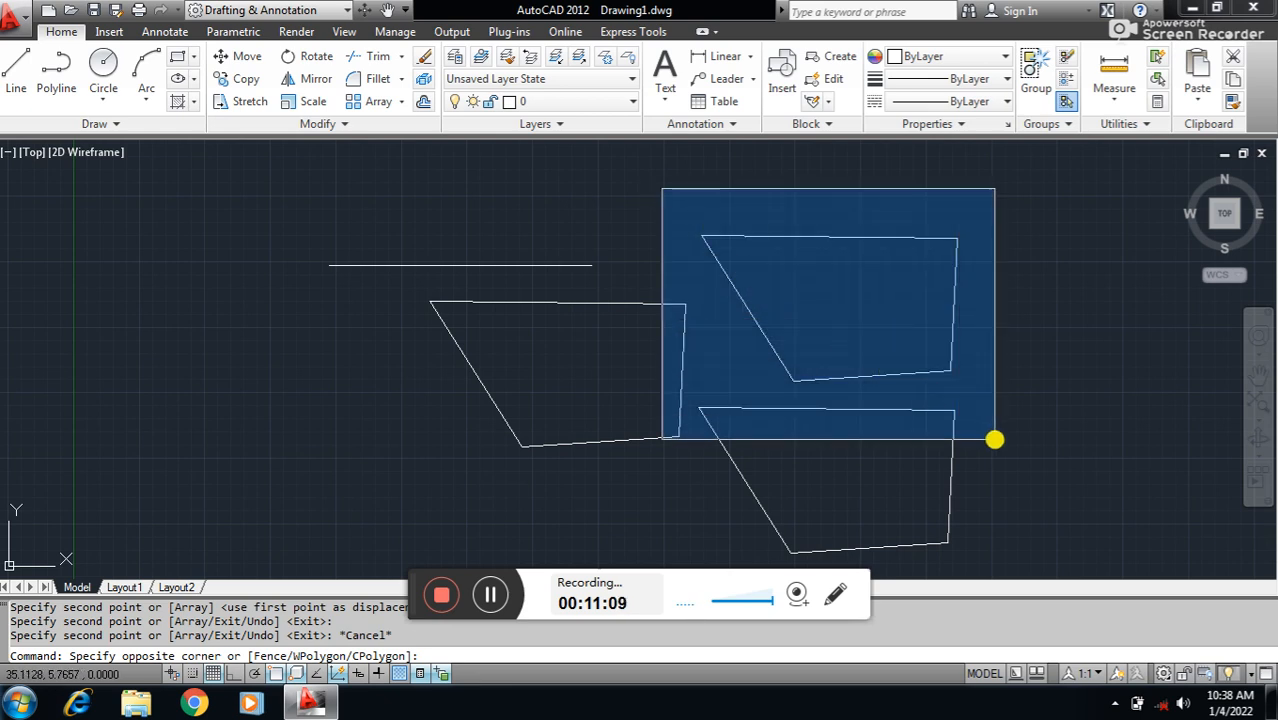
key("Escape")
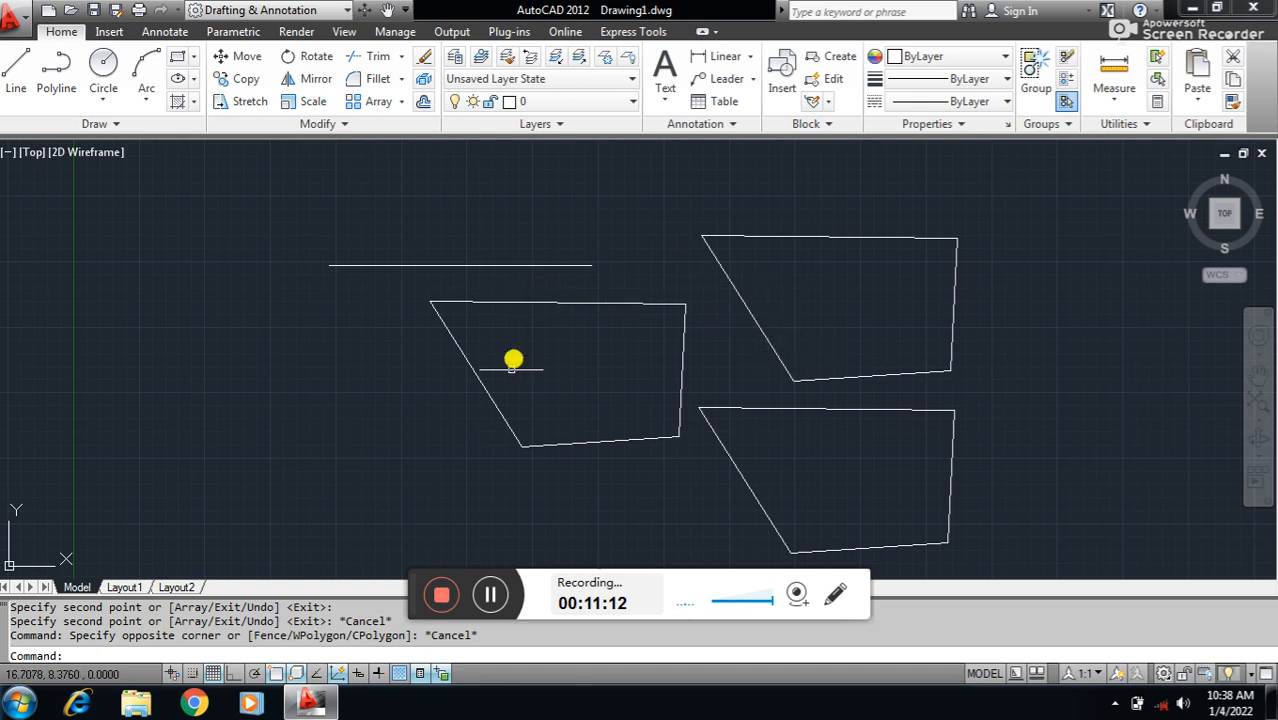
Copy the line and all three four-sided shapes together, from the lowest shape's lower-right corner to about 21.1, 3.4
type("co")
key("Return")
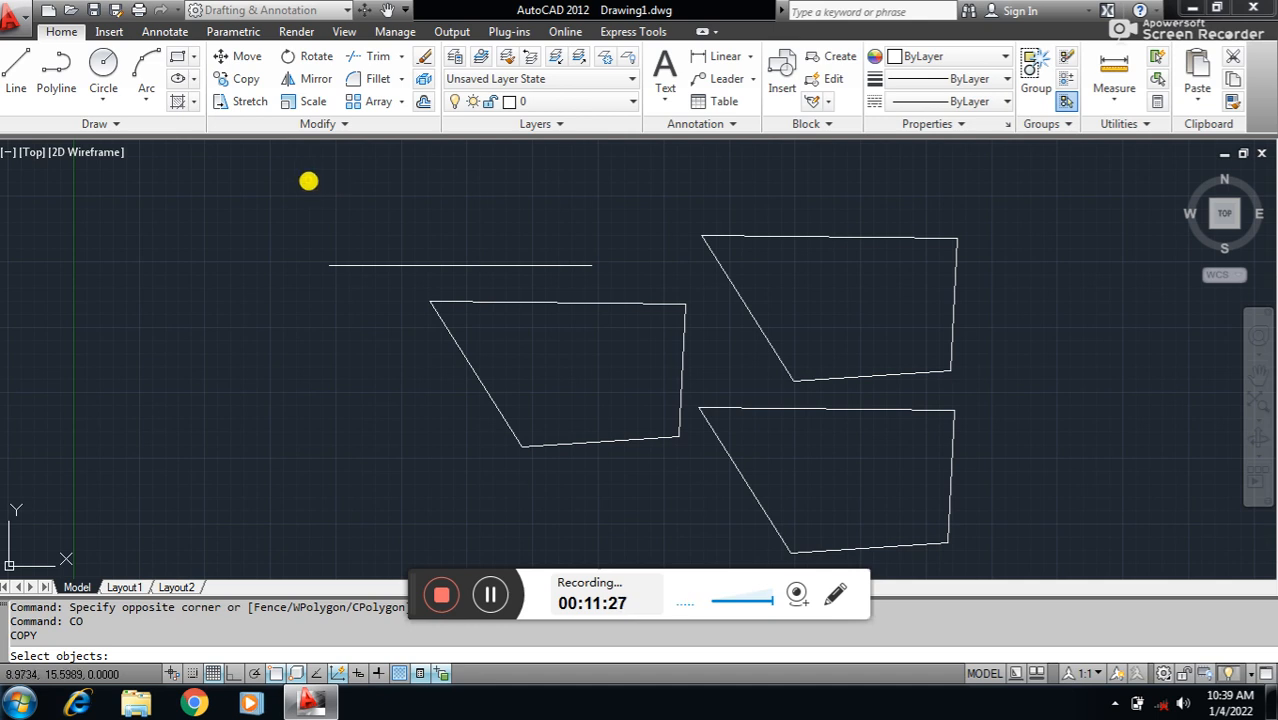
left_click(284, 185)
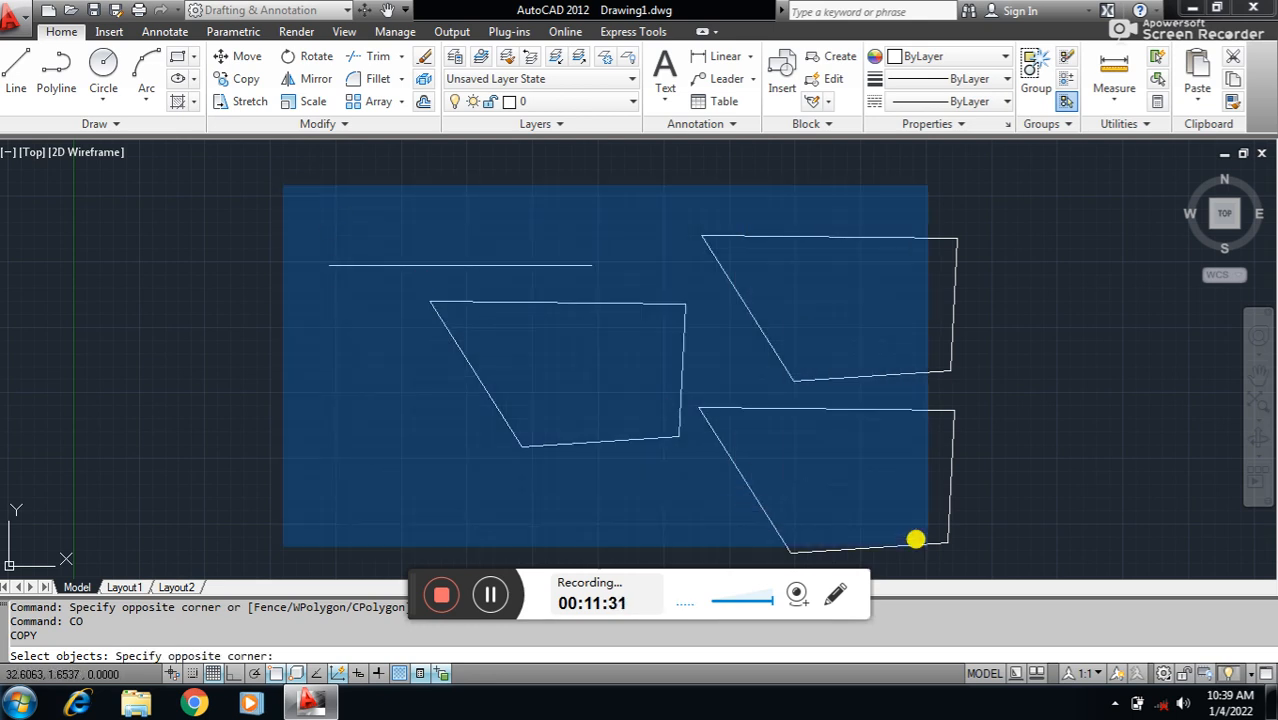
left_click(981, 564)
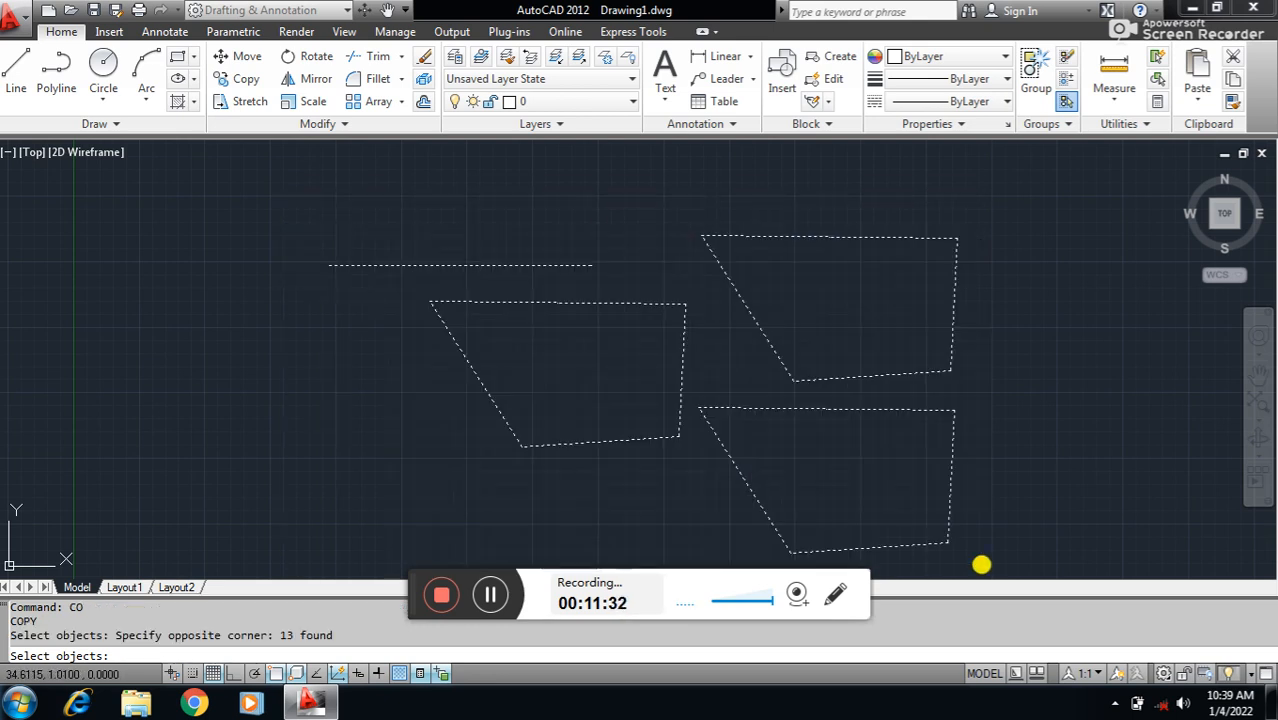
key("Return")
left_click(948, 545)
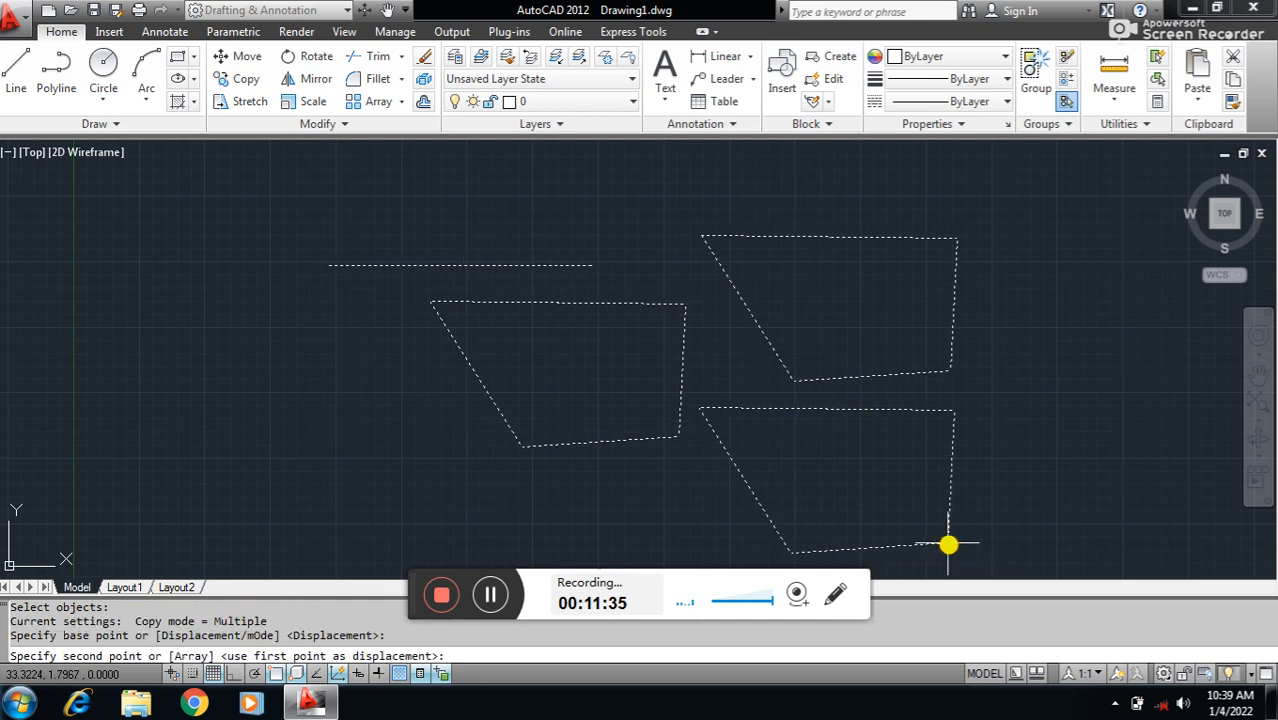
left_click(627, 500)
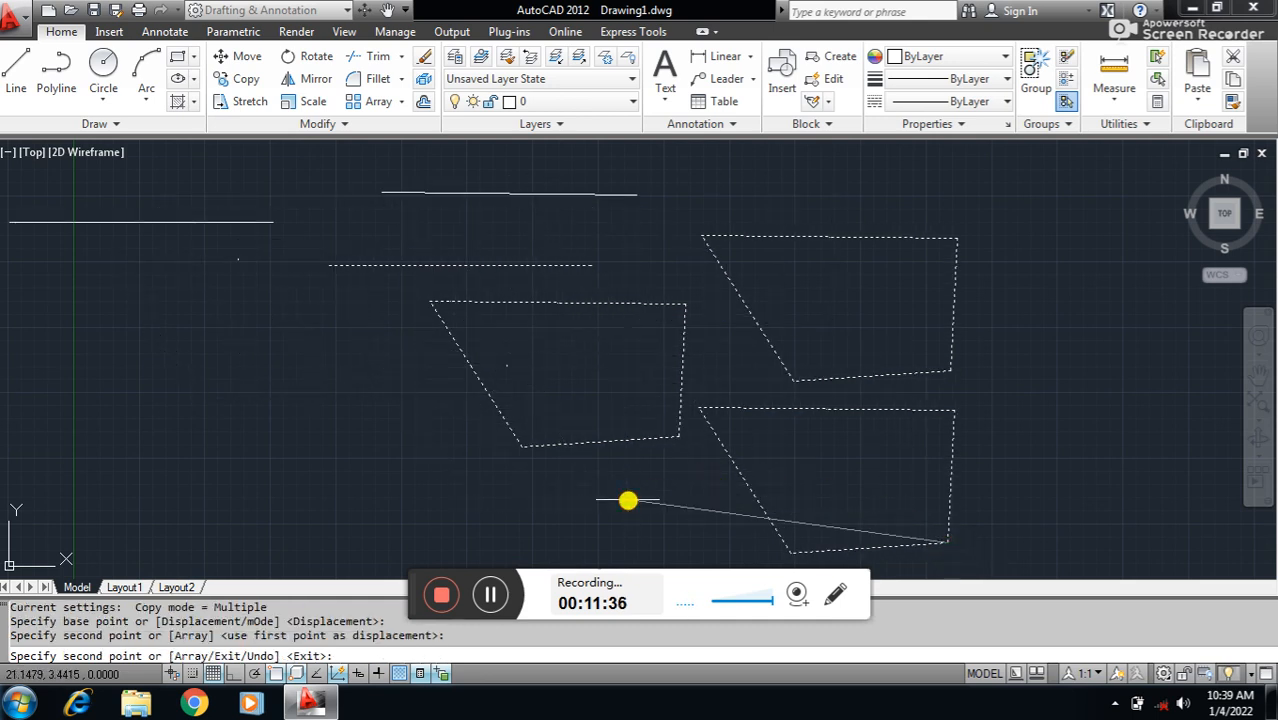
key("Return")
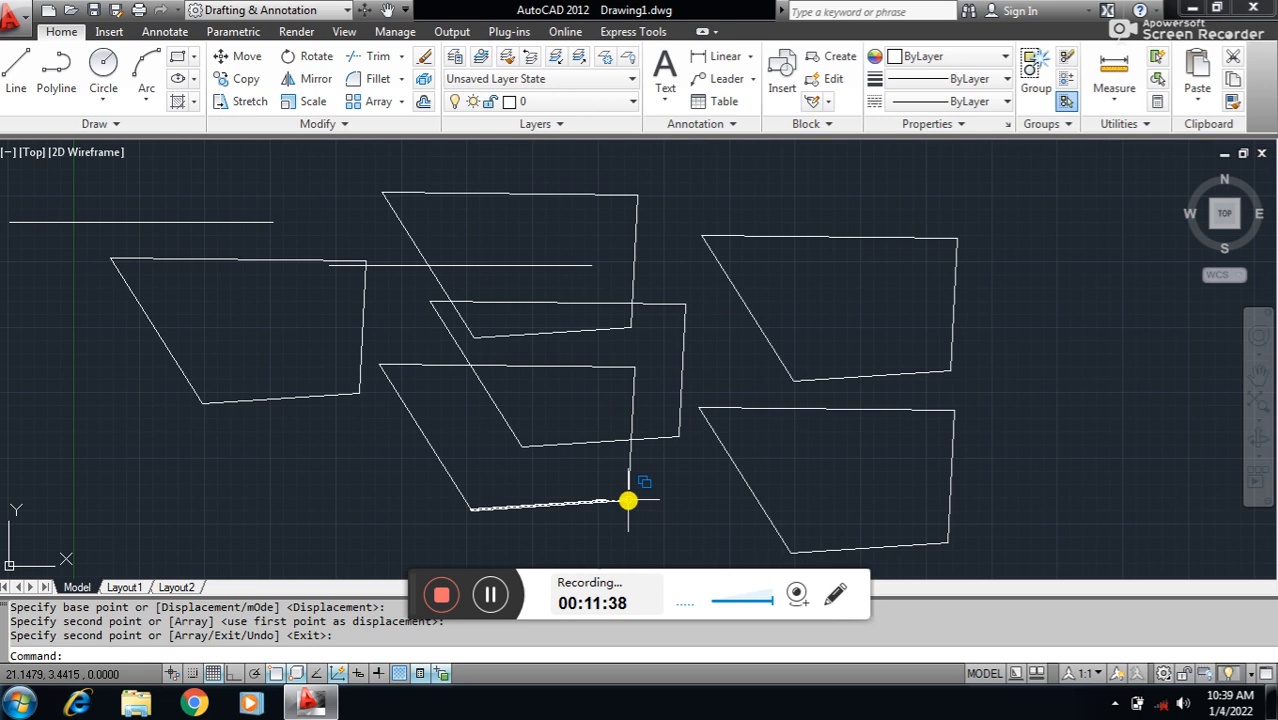
key("Escape")
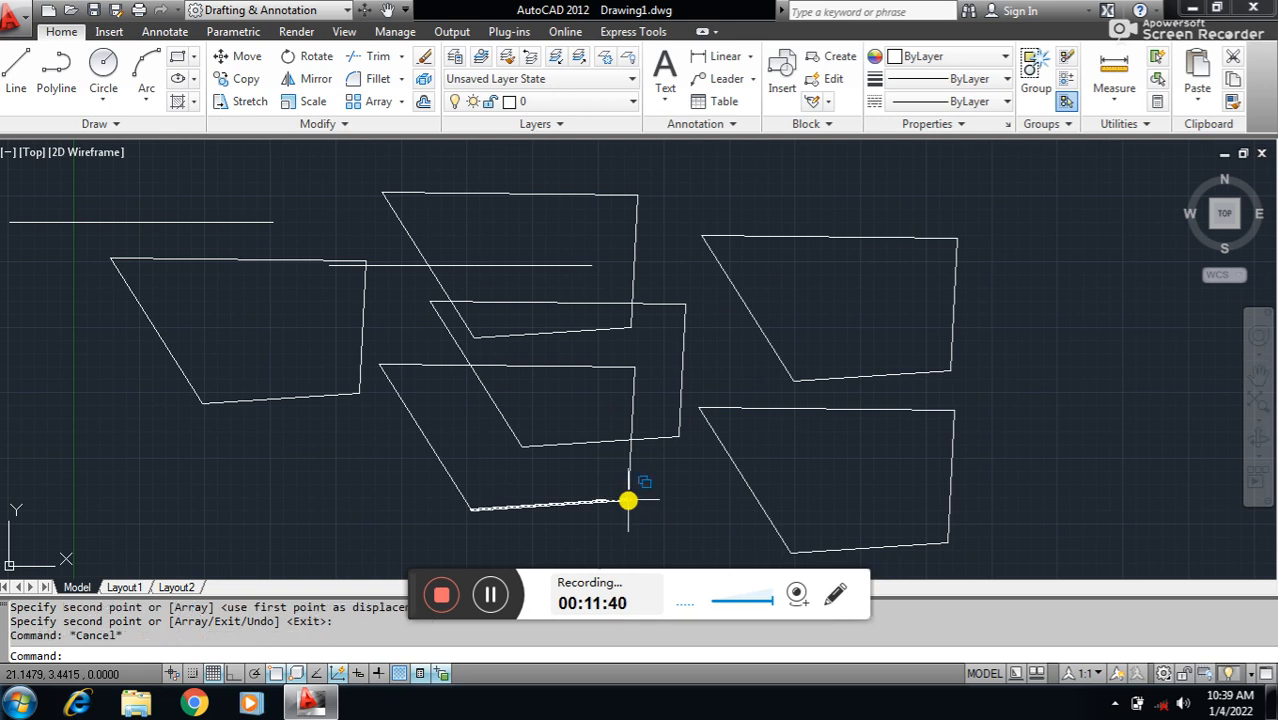
Undo both copy operations and the drawing of the four-sided shape, keeping only the horizontal line
key("ctrl+z")
key("ctrl+z")
key("ctrl+z")
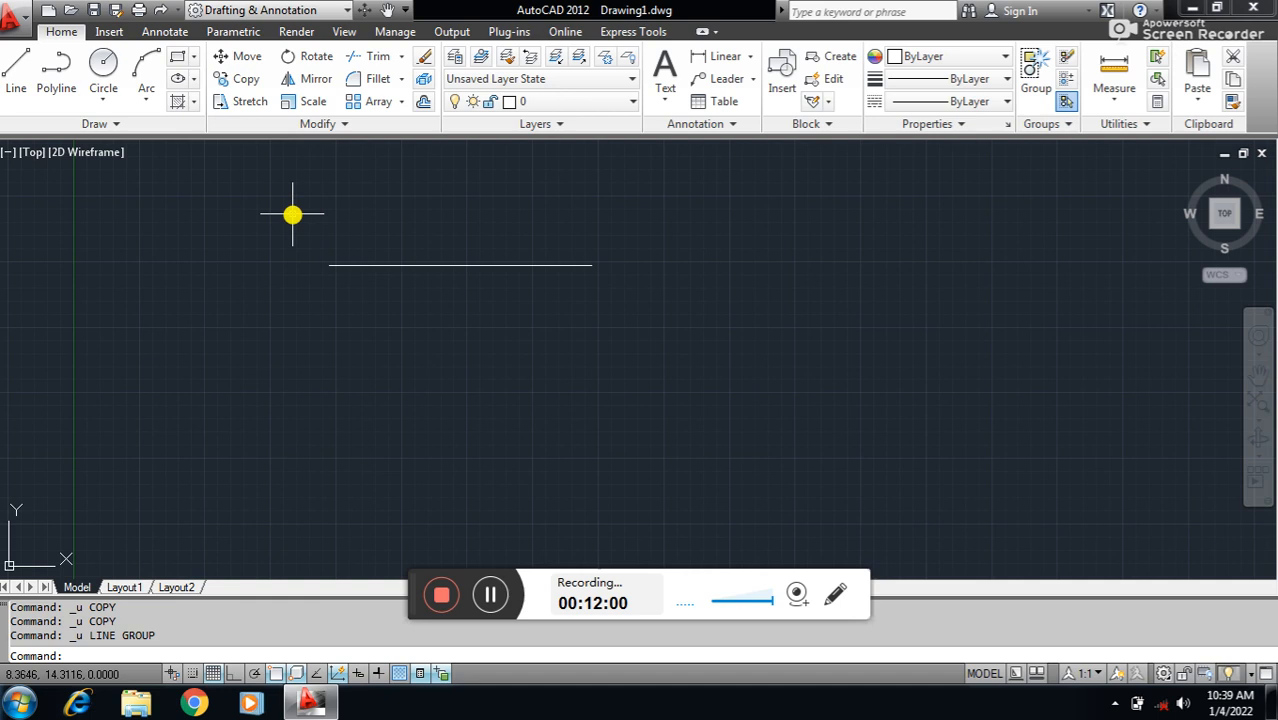
Rotate the horizontal line by 145 degrees about its left endpoint
left_click(315, 60)
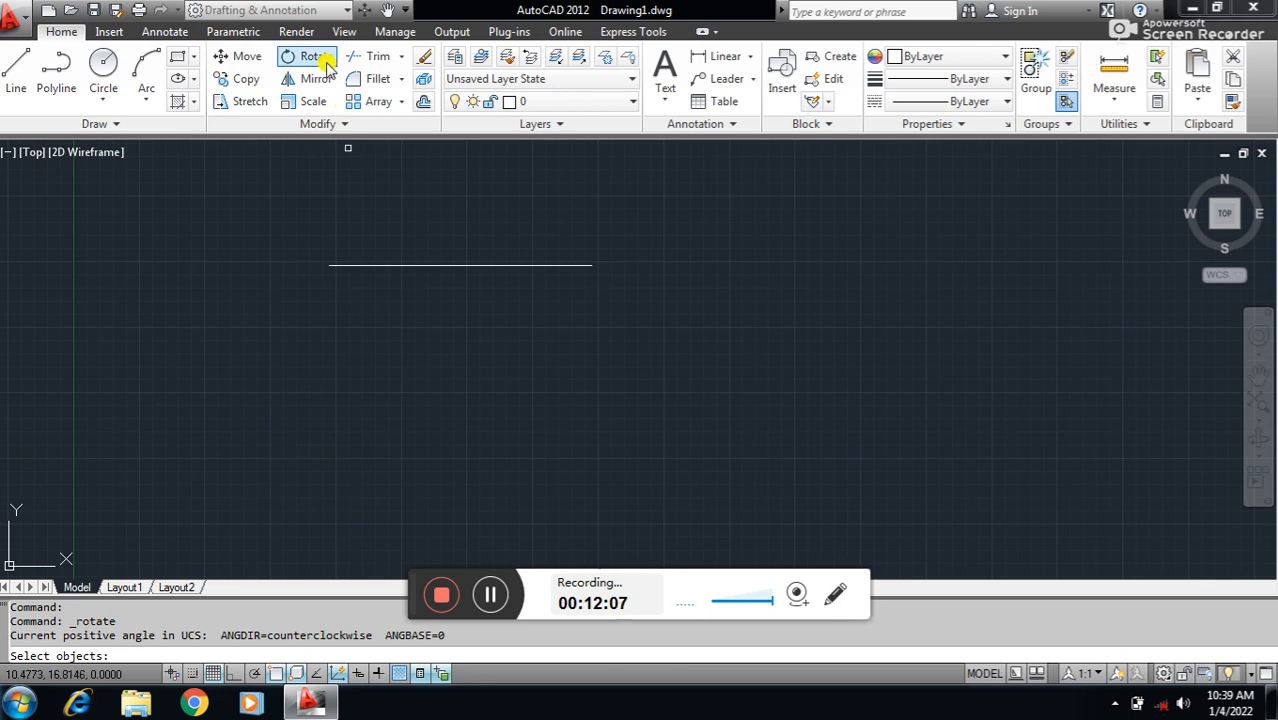
key("Escape")
type("ro")
key("Return")
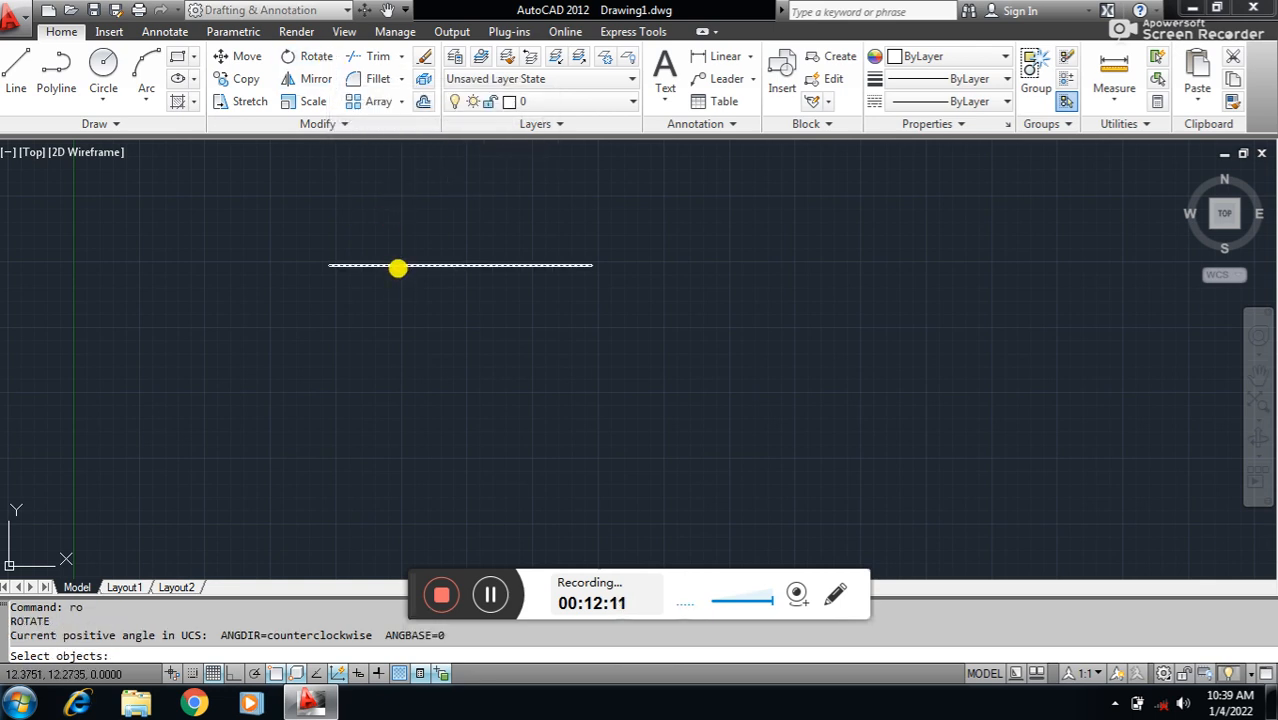
left_click(398, 268)
key("Return")
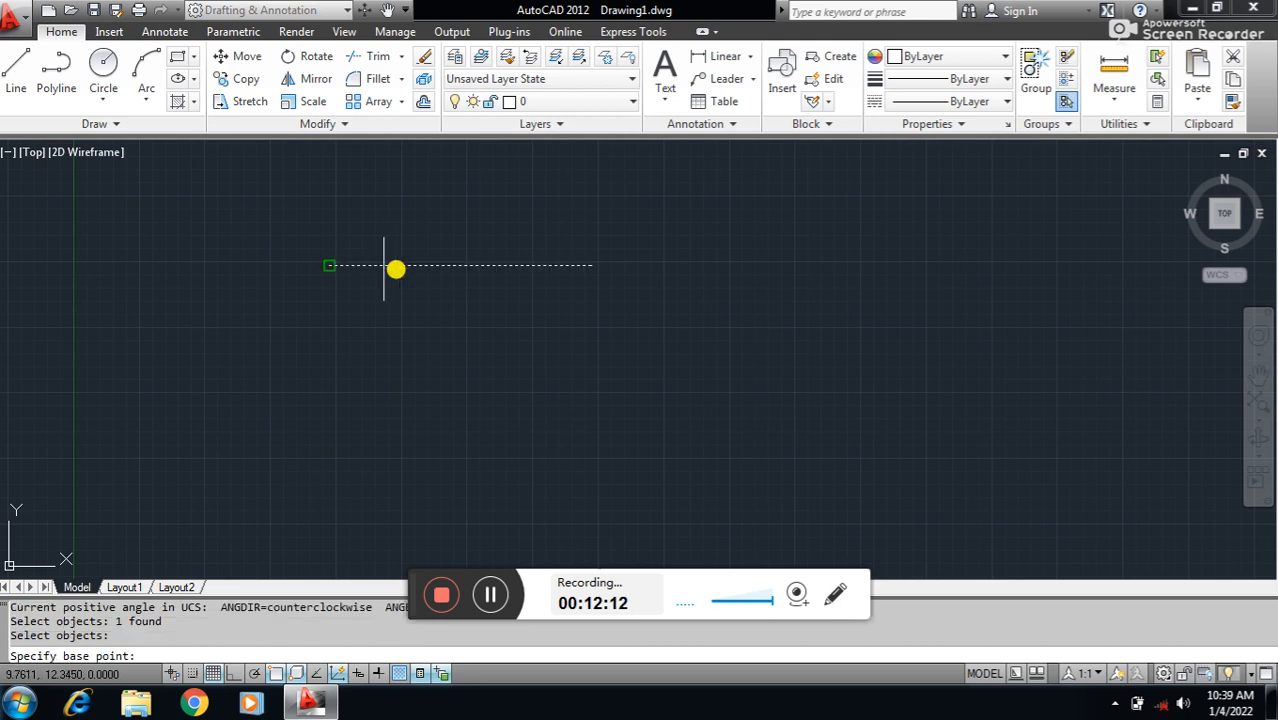
left_click(328, 266)
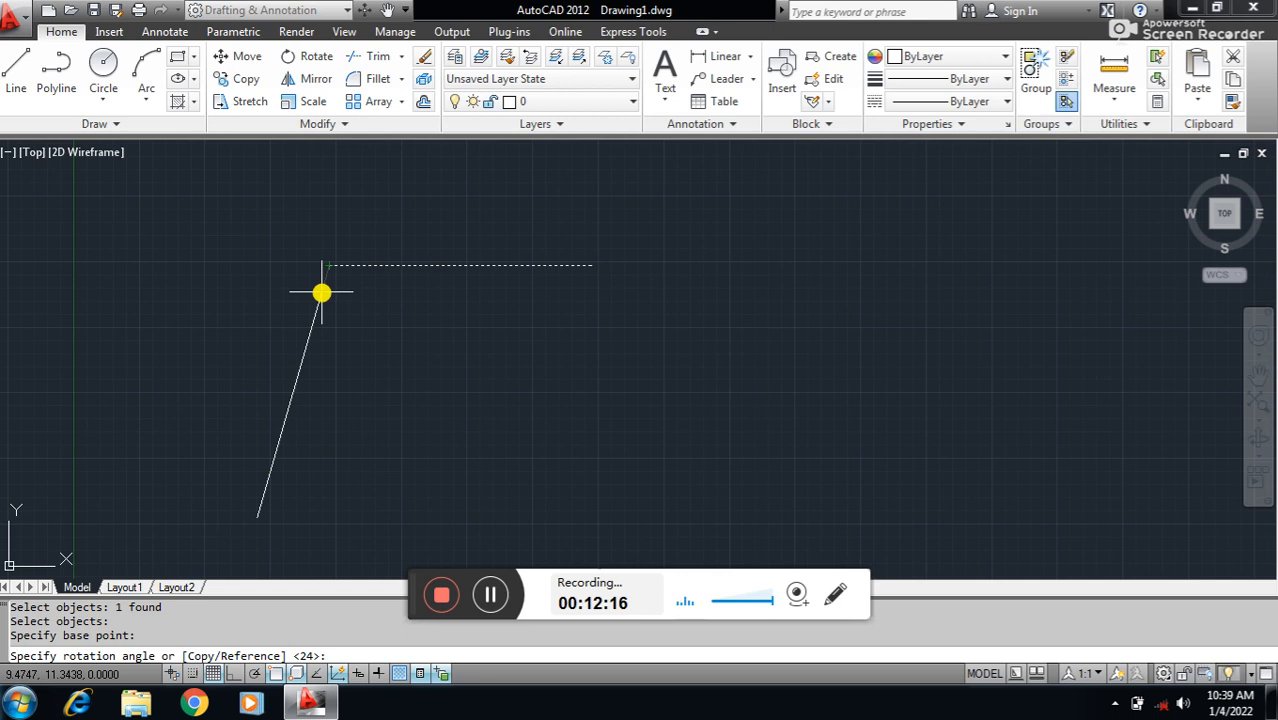
type("145")
key("Return")
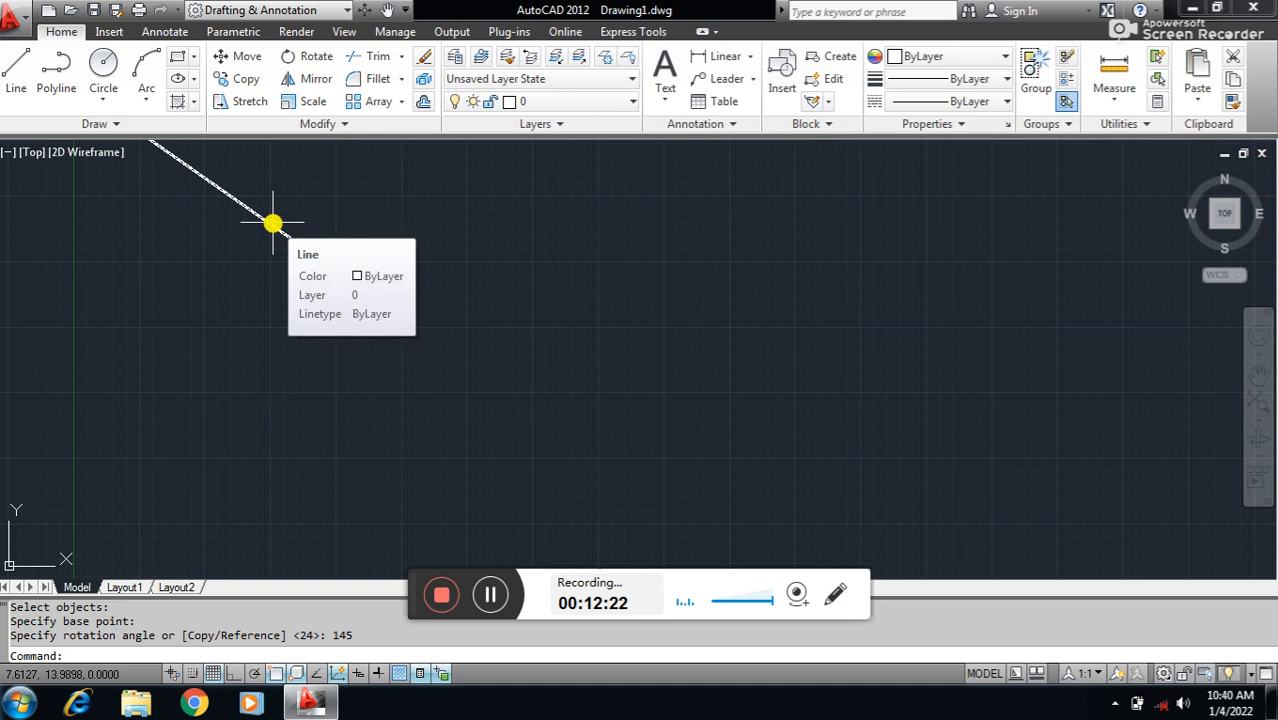
Draw a rectangle about 11 units wide and 7 units high with its upper-left corner at about 16.3, 11.2
left_click(177, 56)
left_click(502, 296)
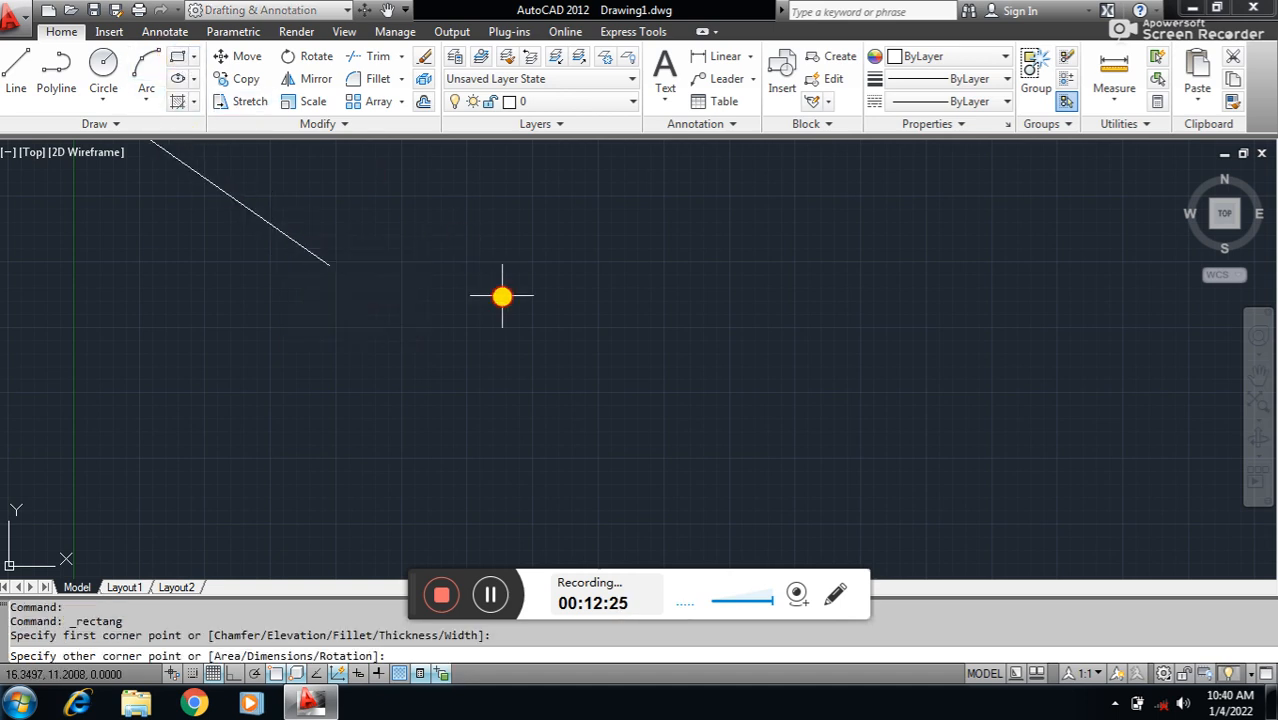
left_click(791, 475)
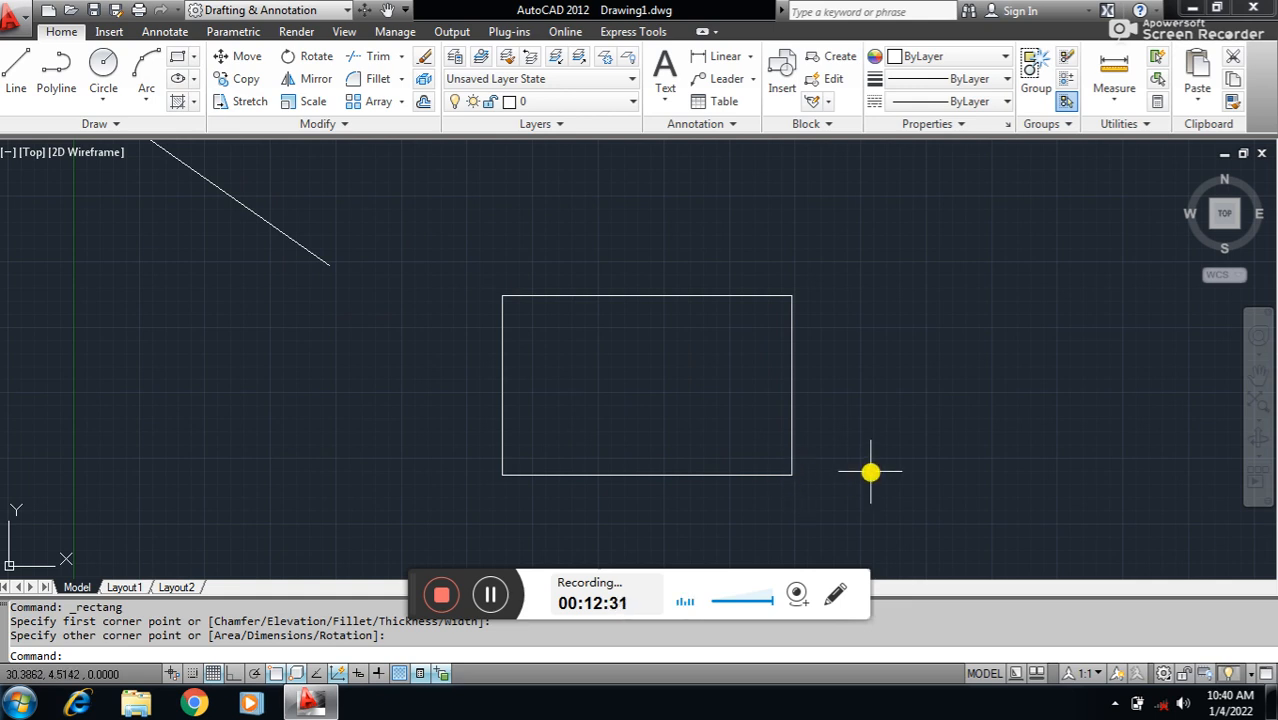
Rotate the rectangle by 45 degrees about its lower-left corner
type("ro")
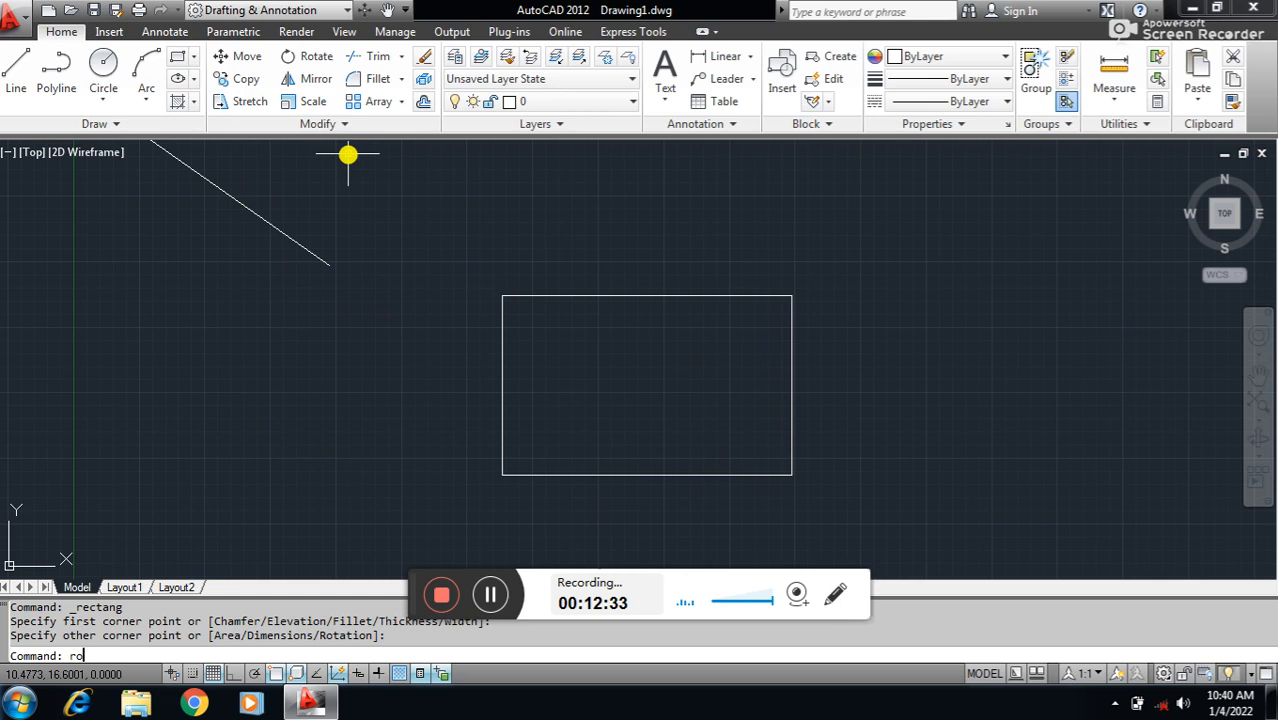
key("Return")
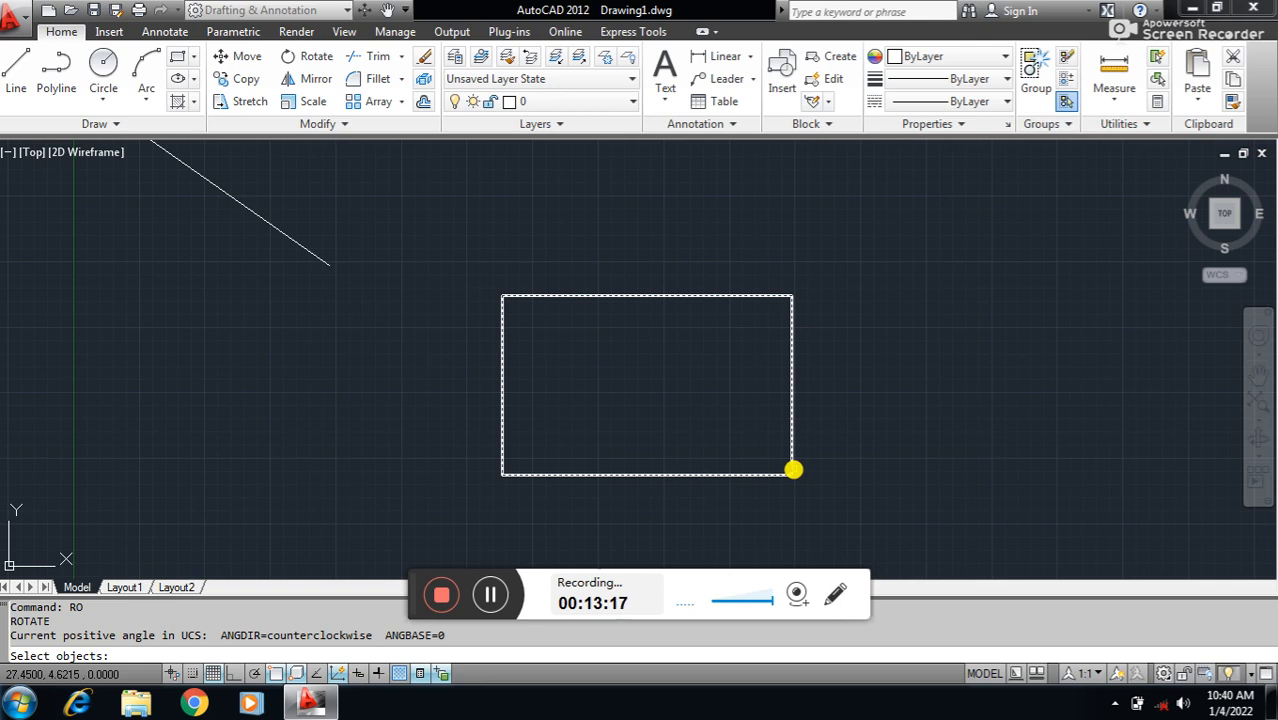
left_click(793, 469)
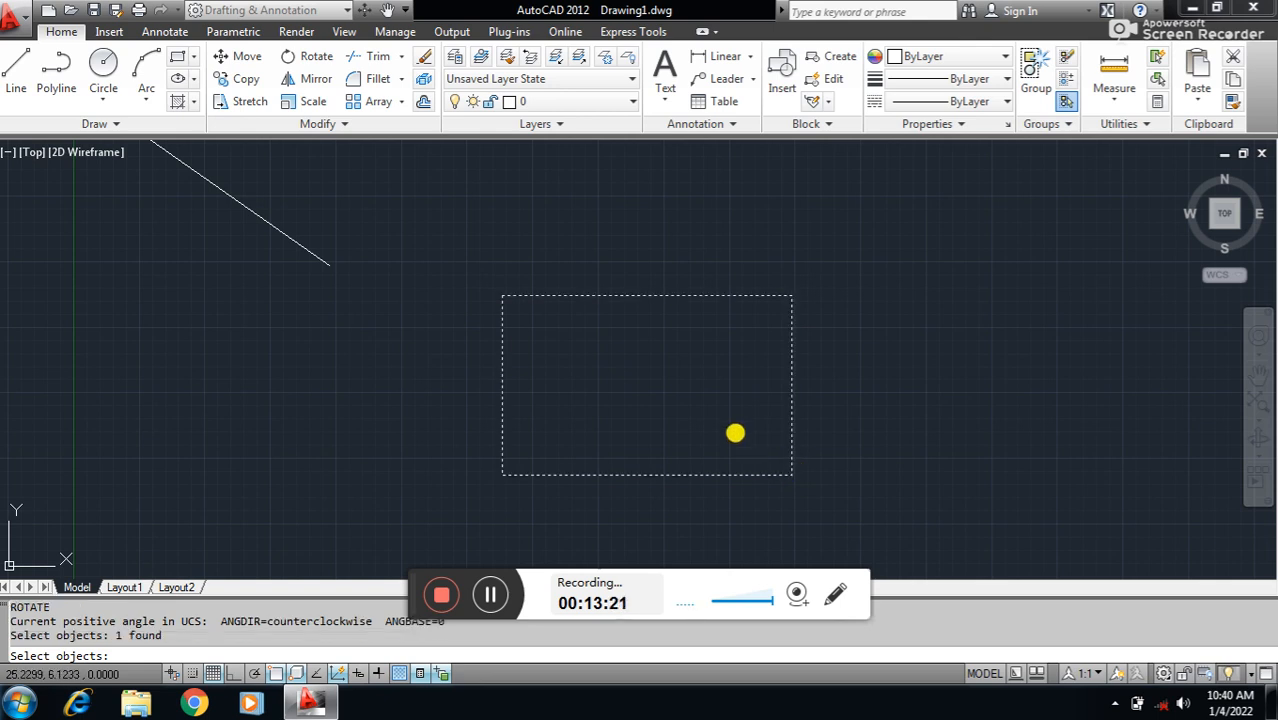
key("Return")
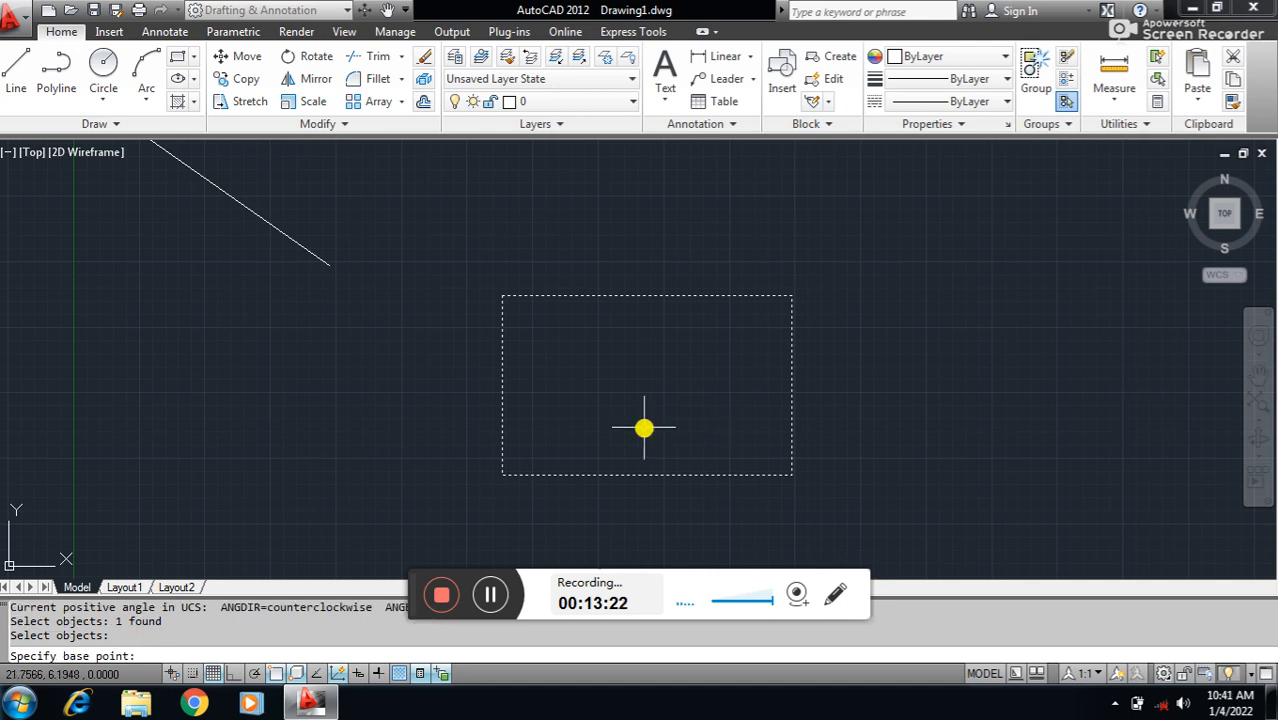
left_click(502, 473)
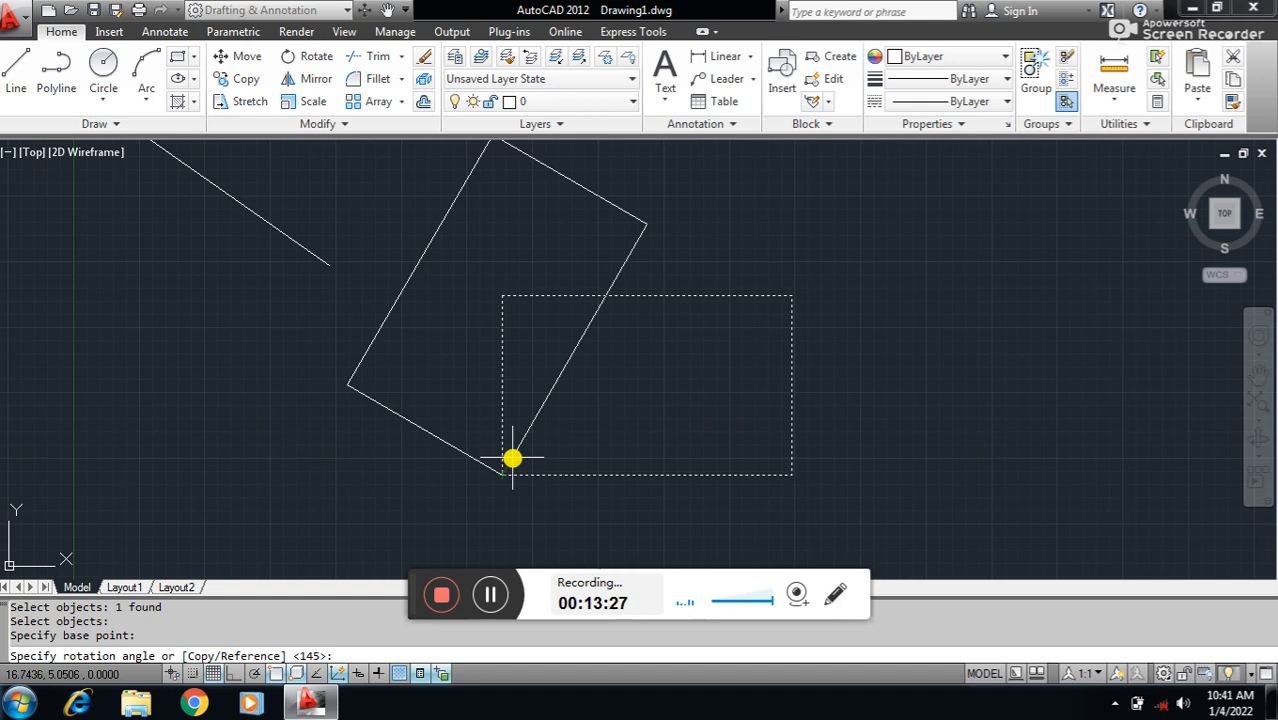
type("45")
key("Return")
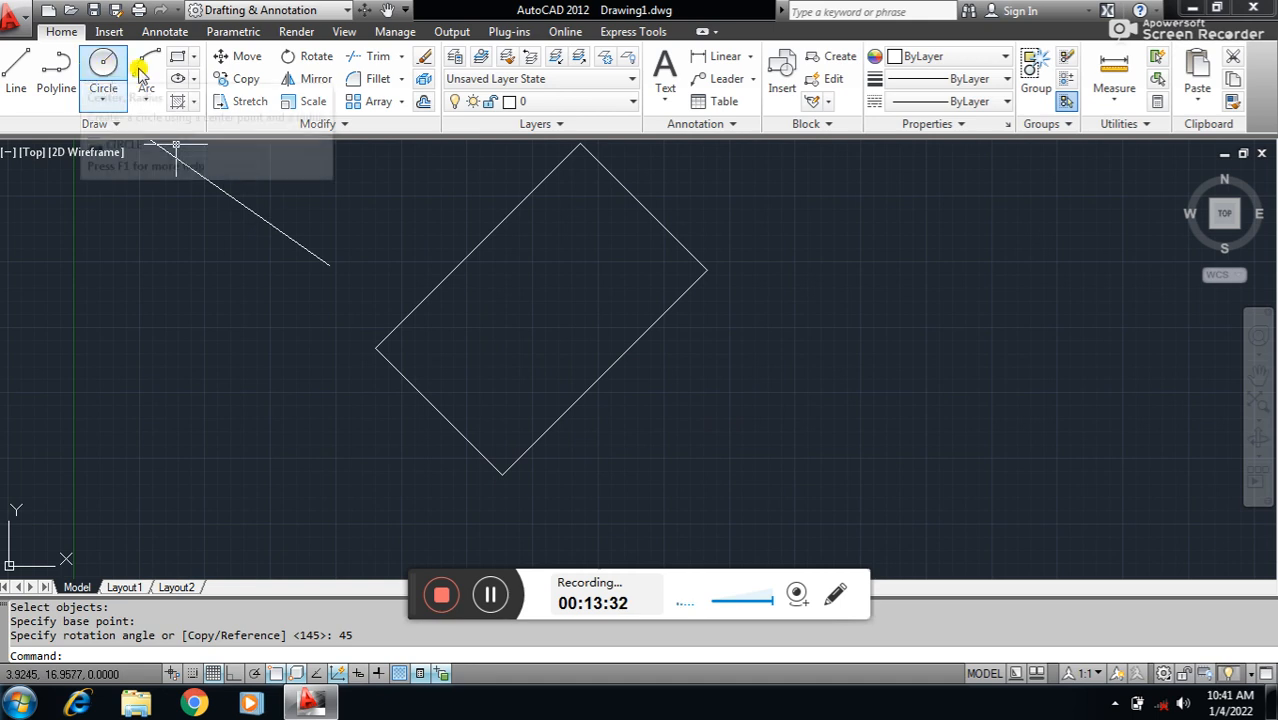
Turn on Ortho and draw a 10-unit horizontal line toward the right, starting at about 27.3, 12.6
left_click(18, 66)
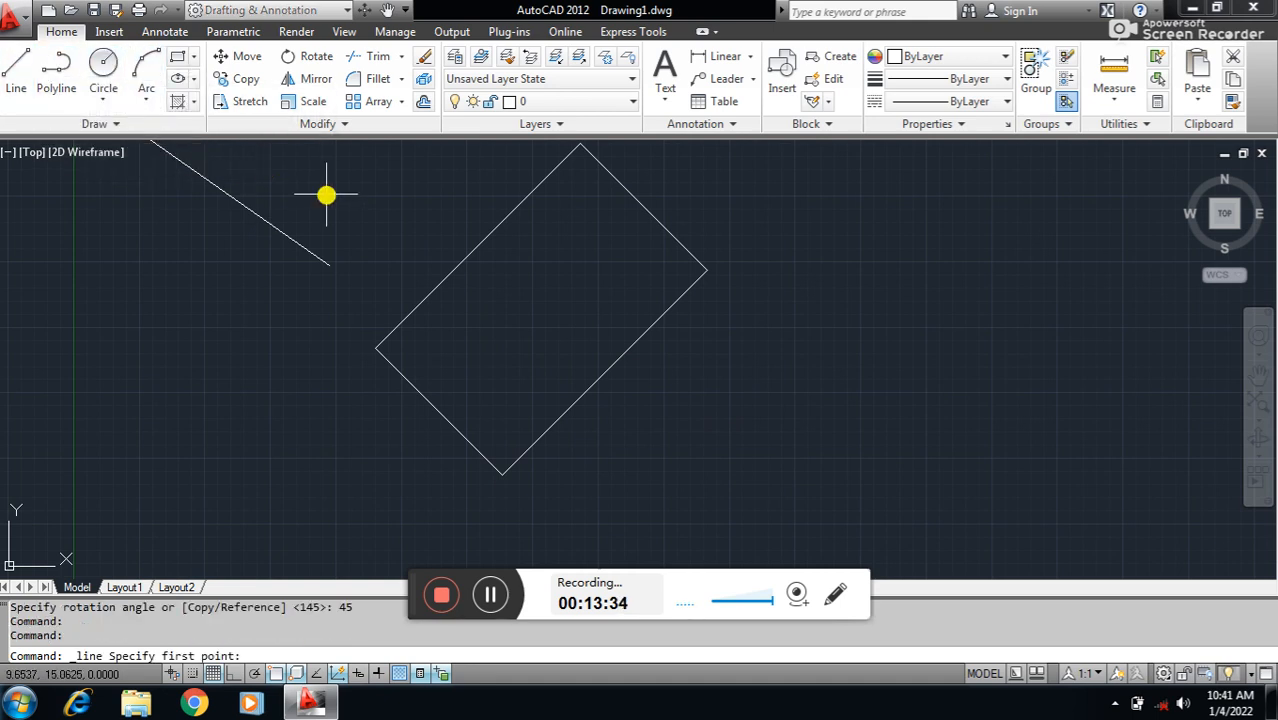
left_click(234, 674)
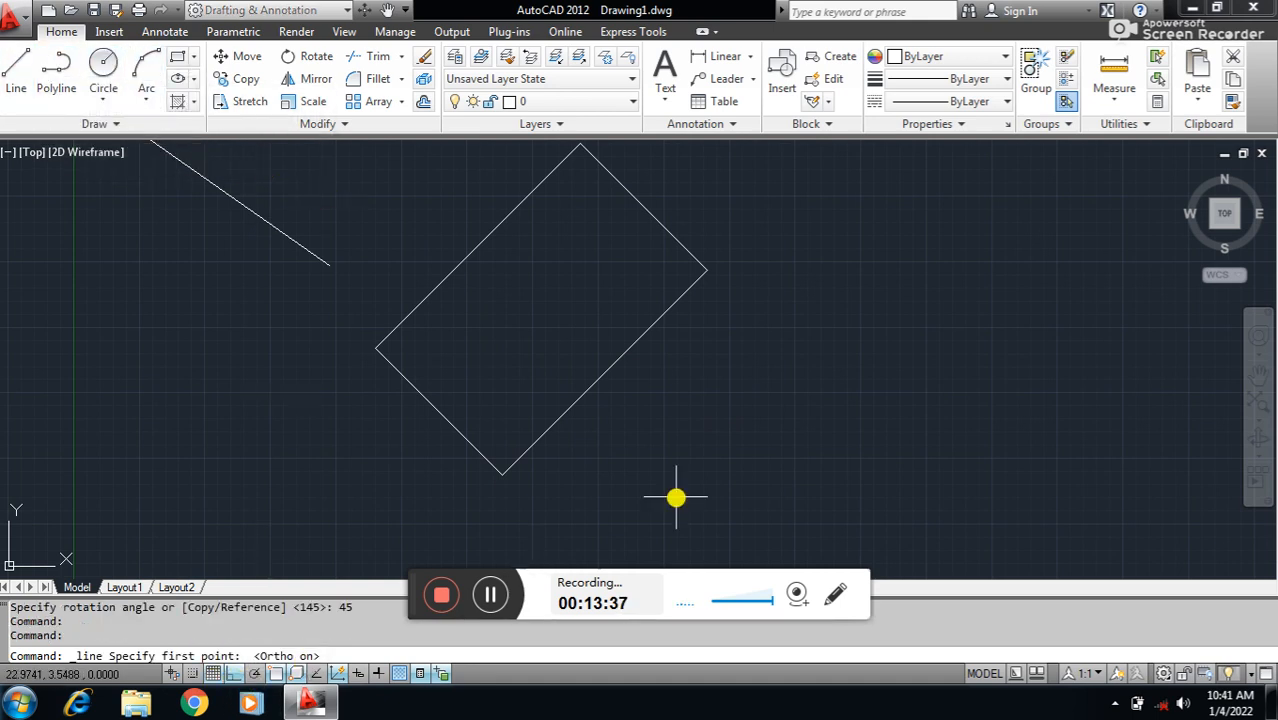
left_click(790, 260)
type("1")
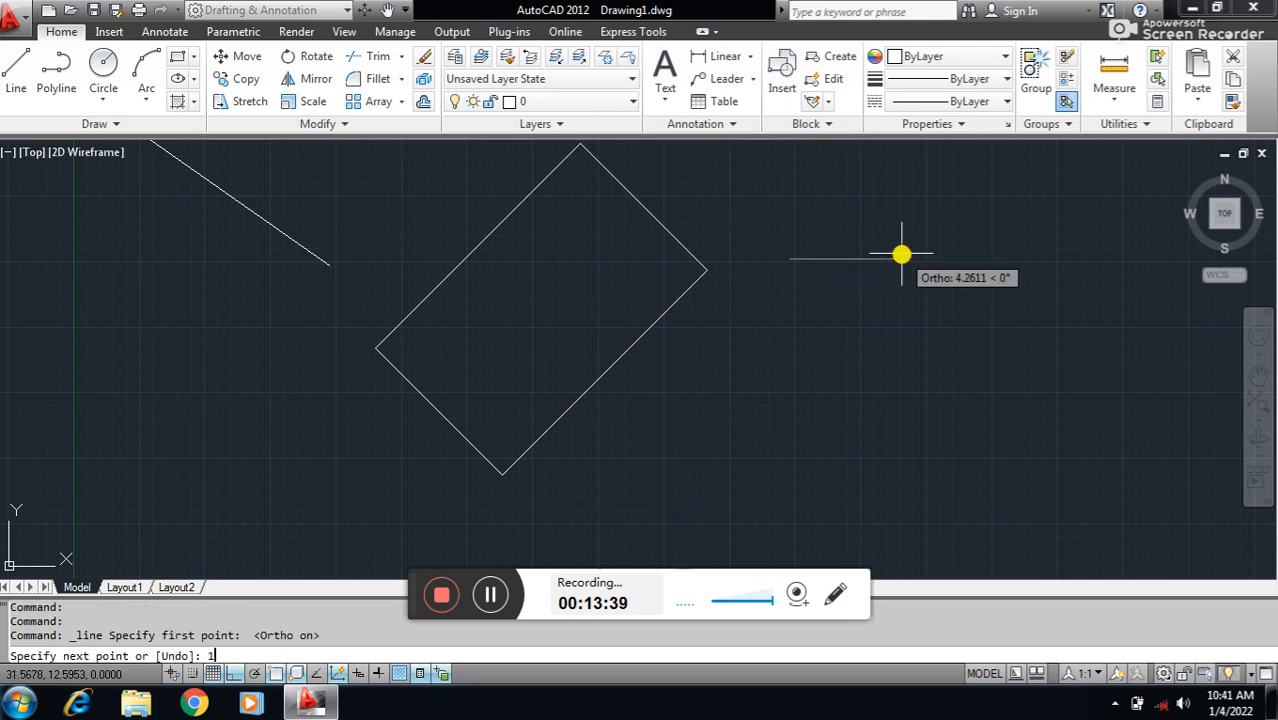
type("0")
key("Return")
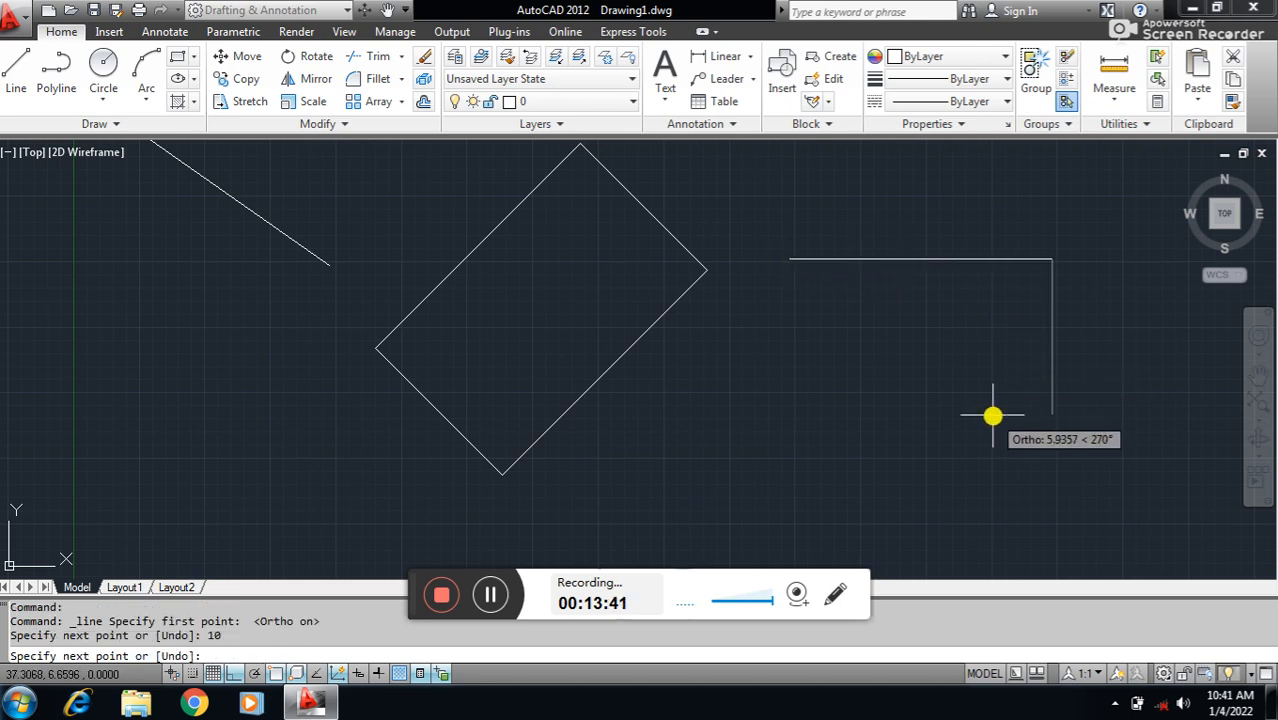
Continue the line 5 units down and 10 units left, and close it into a four-sided shape
type("5")
key("Return")
type("10c")
key("Return")
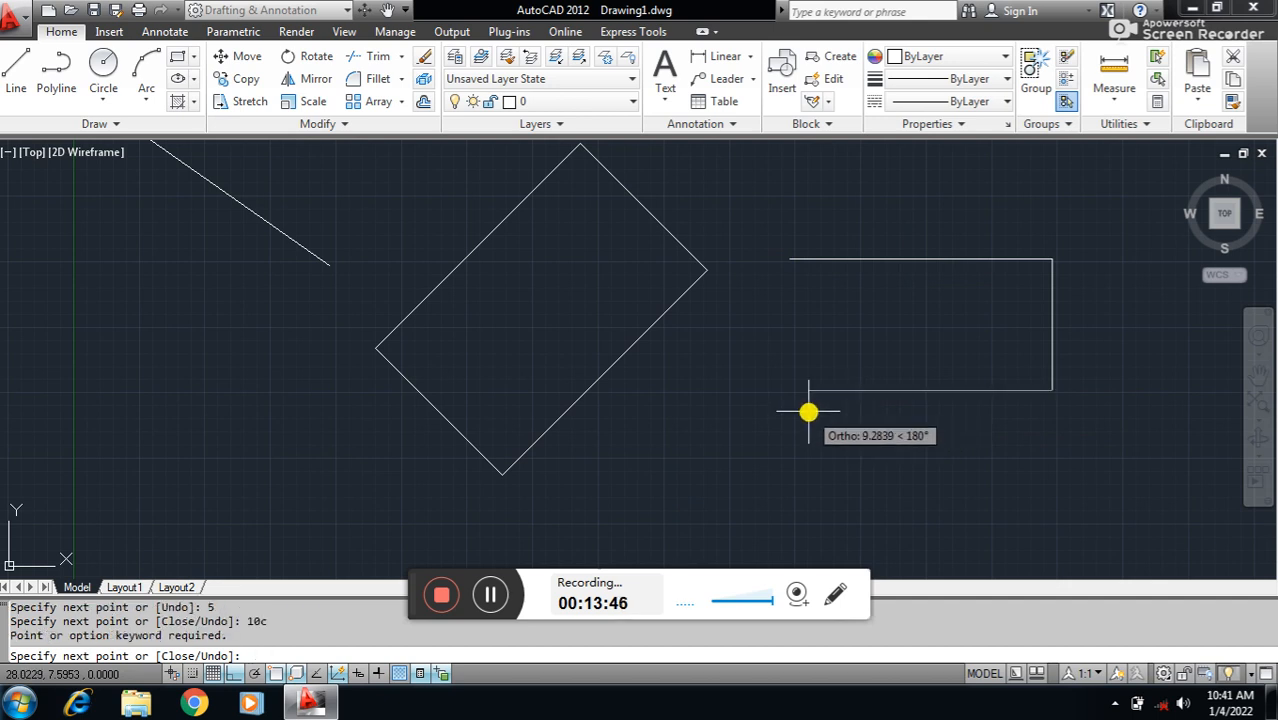
type("10")
key("Return")
type("c")
key("Return")
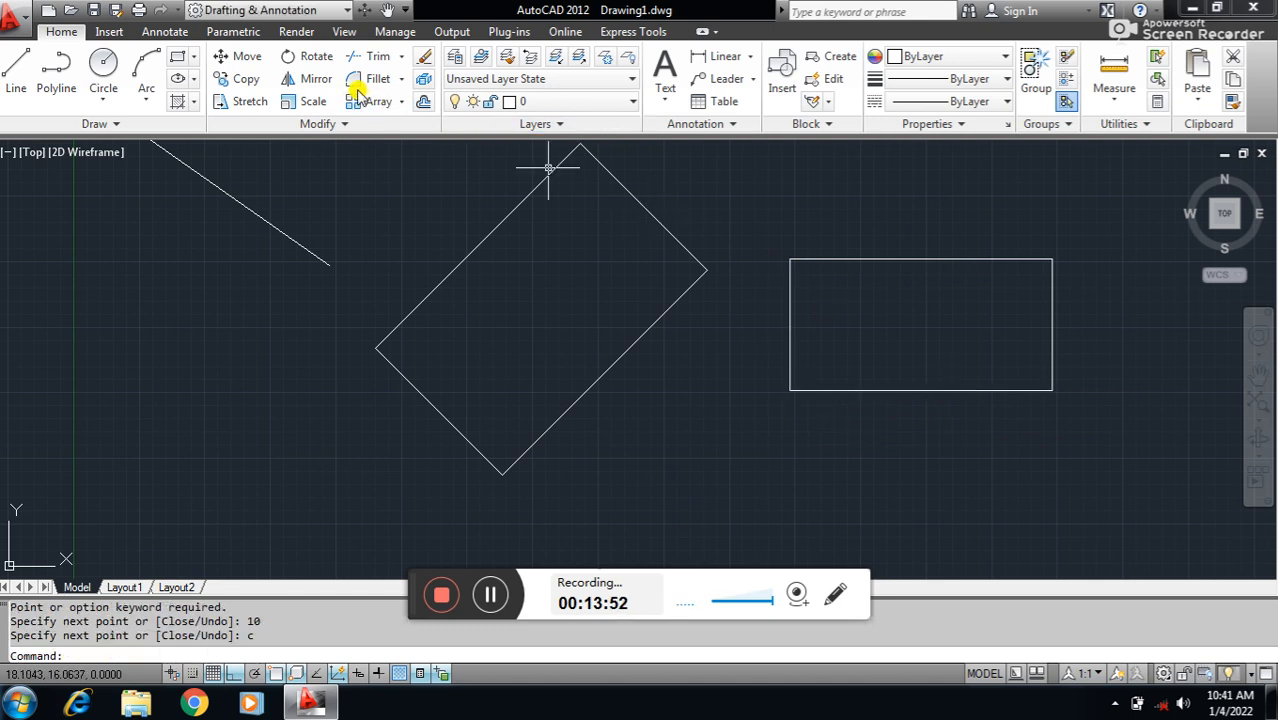
Rotate all four lines of the 10 by 5 shape by 45 degrees about its lower-left corner
type("ro")
key("Return")
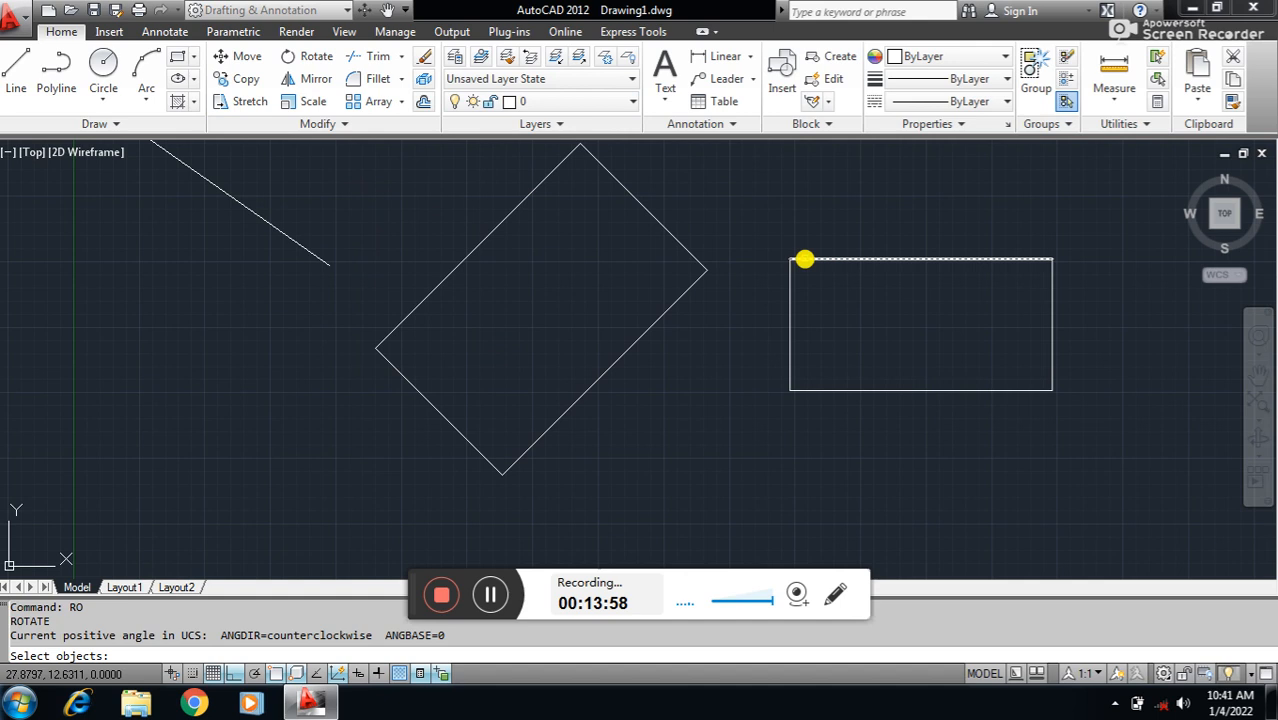
left_click(757, 233)
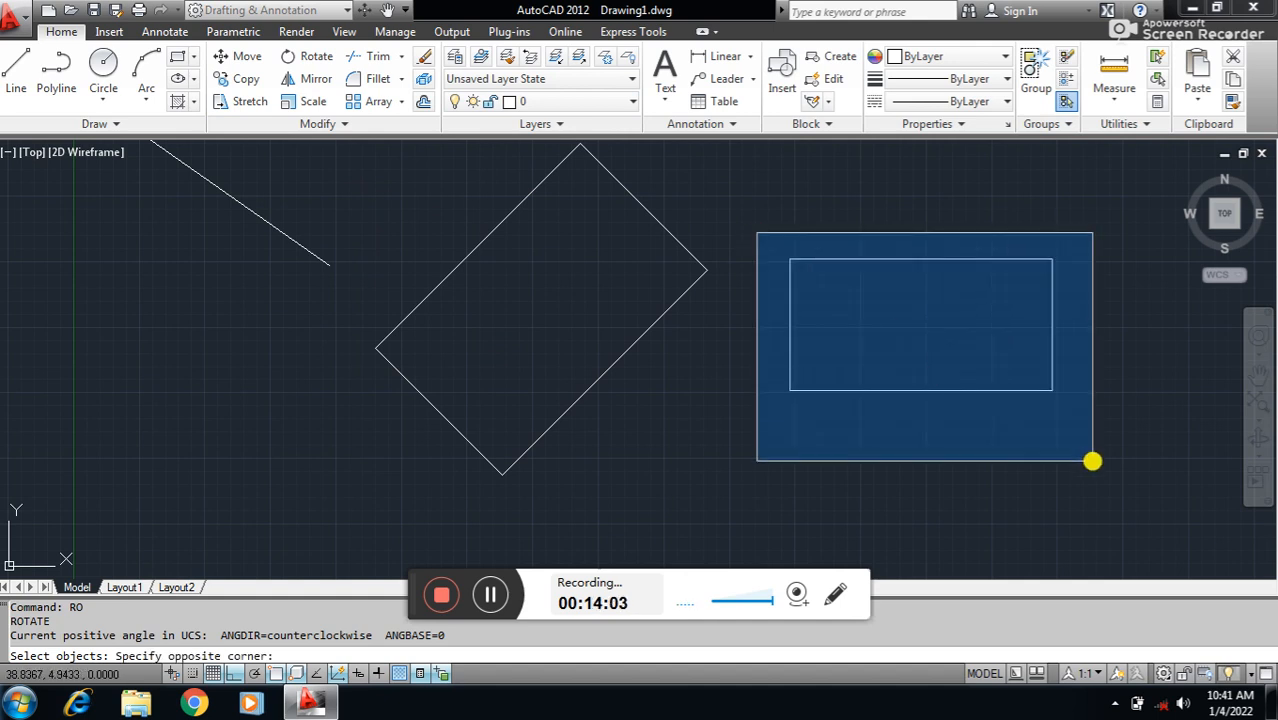
left_click(1092, 461)
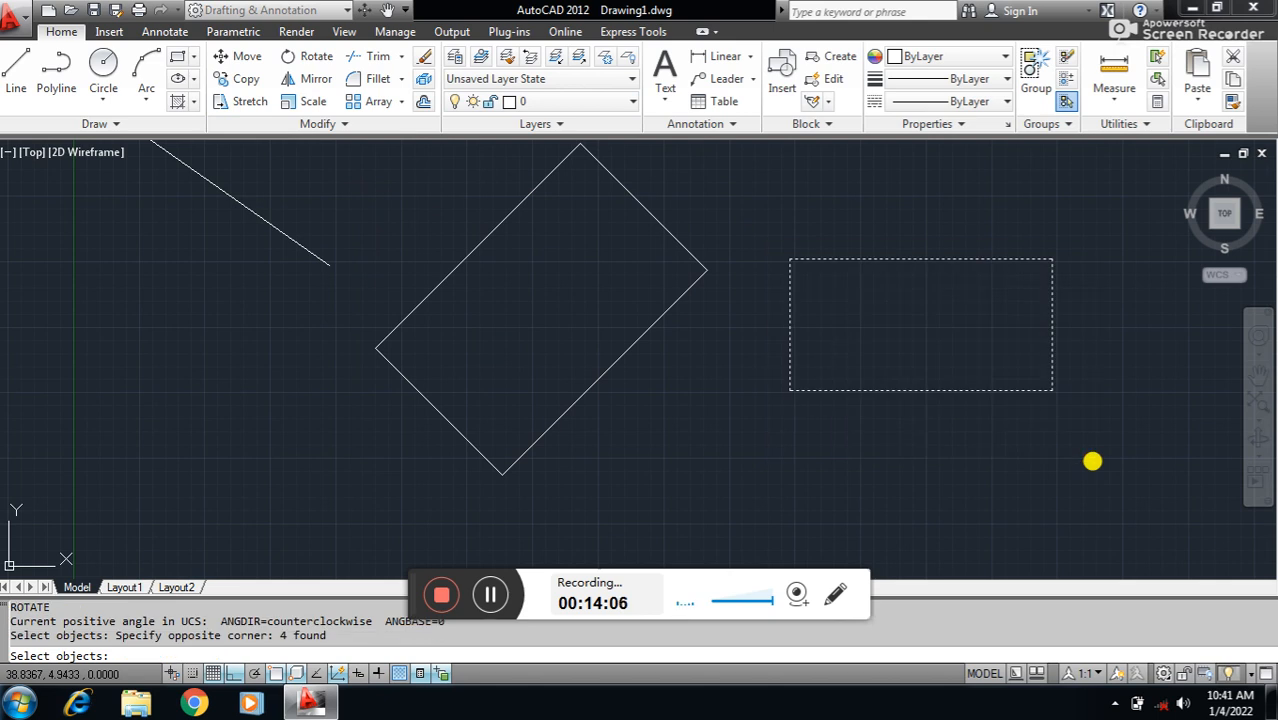
key("Return")
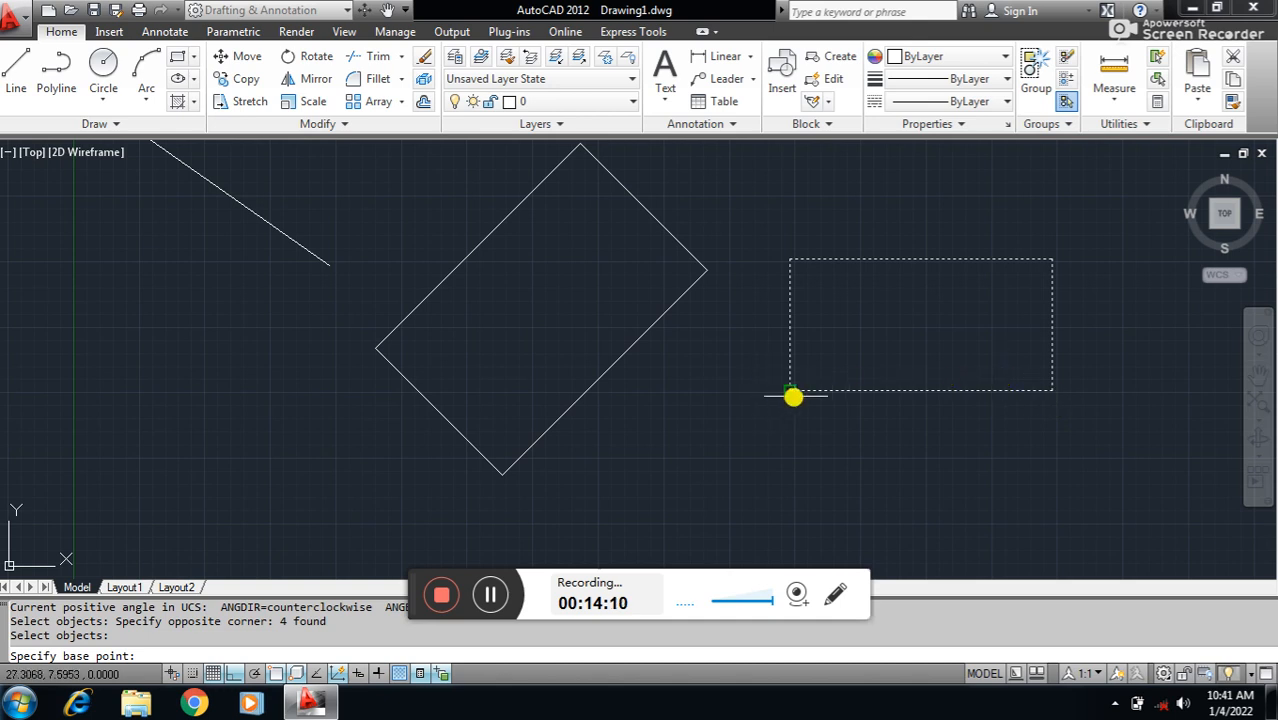
left_click(790, 391)
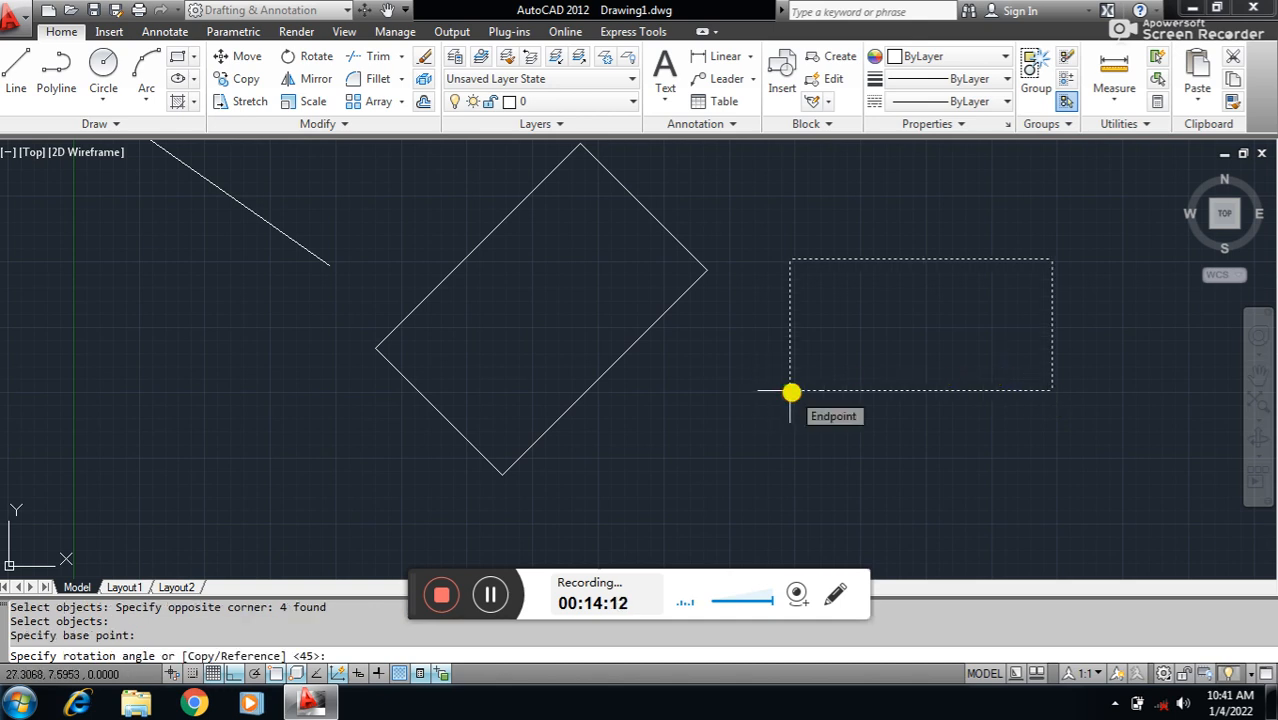
type("45")
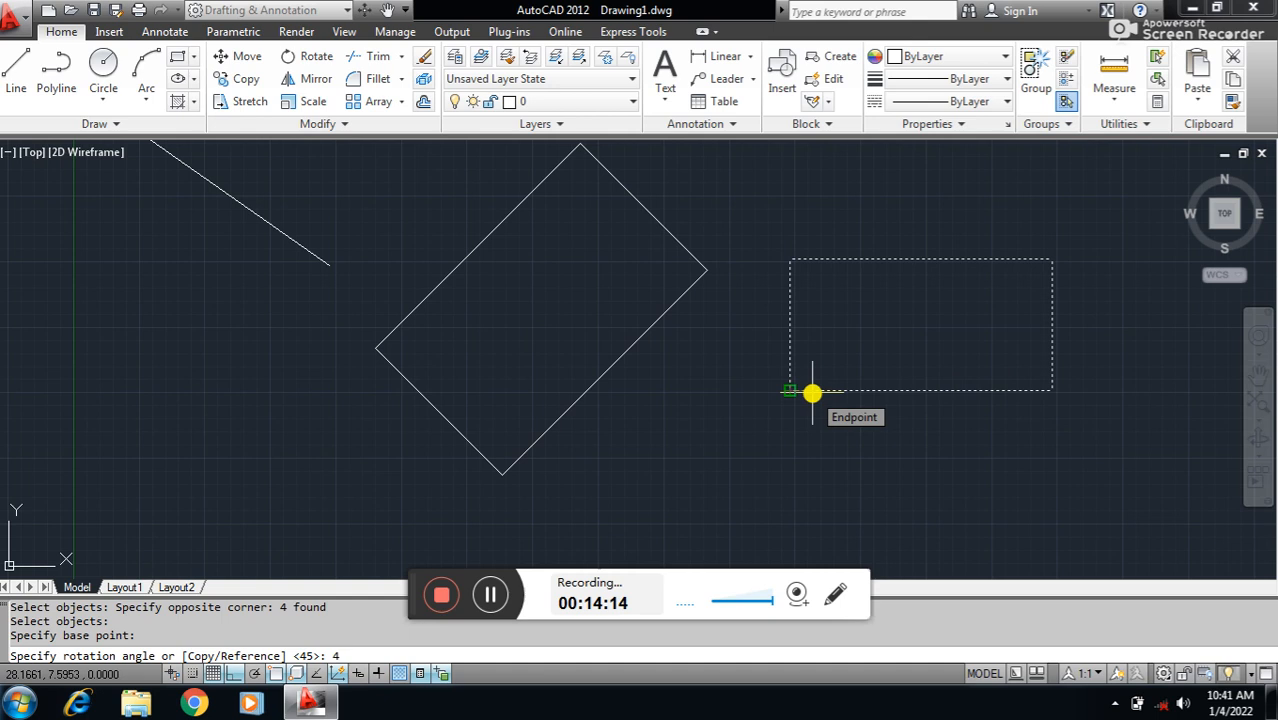
key("Return")
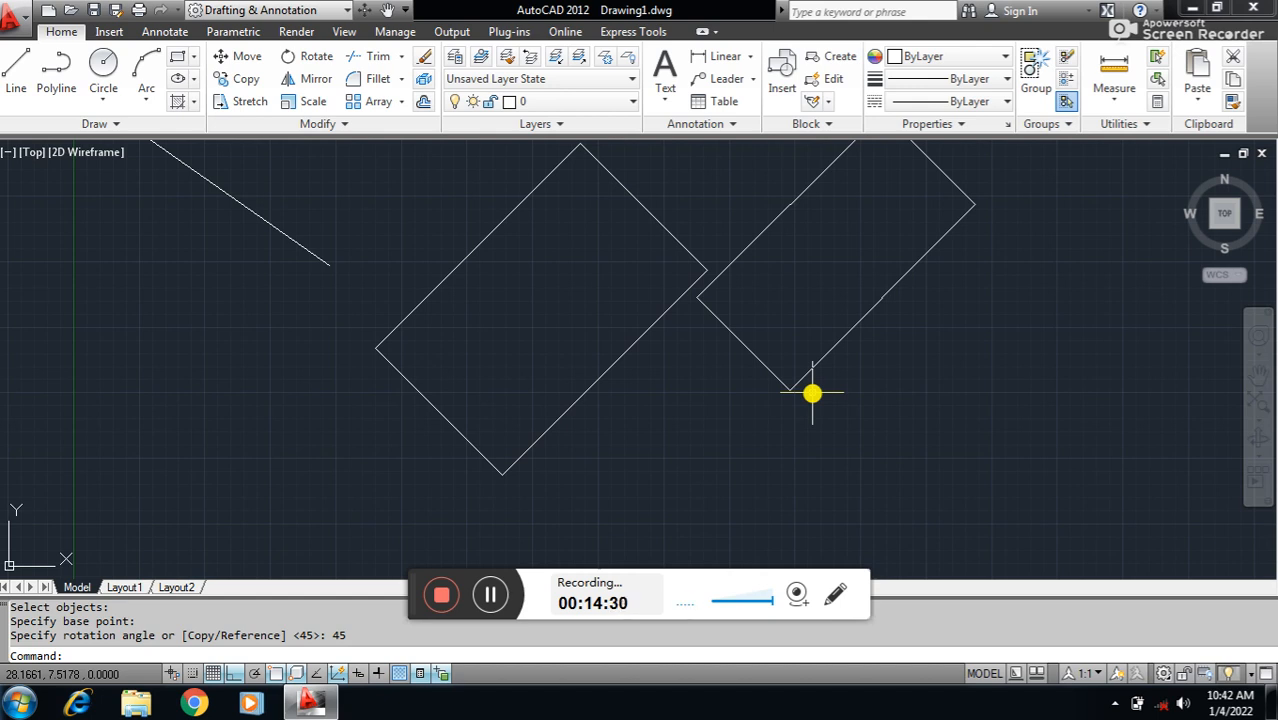
Select the rotated rectangle and one side of the line-drawn shape in turn to compare their object types
left_click(497, 231)
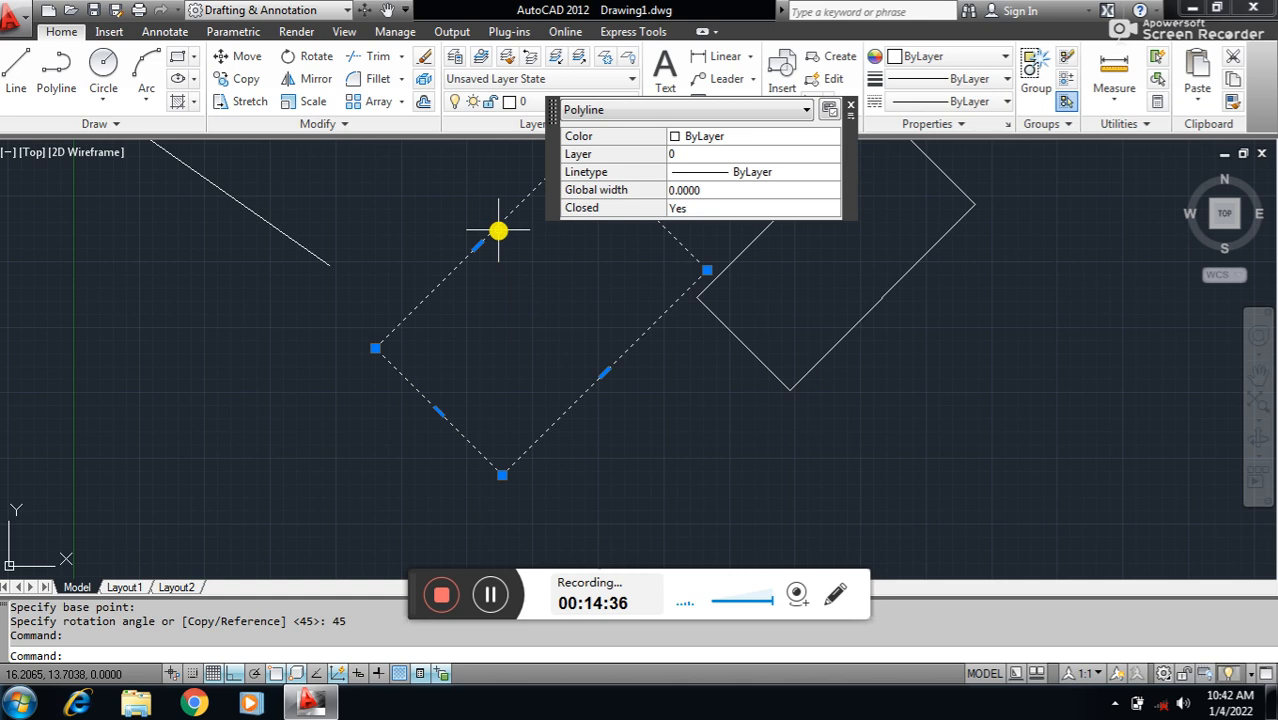
key("Escape")
left_click(726, 272)
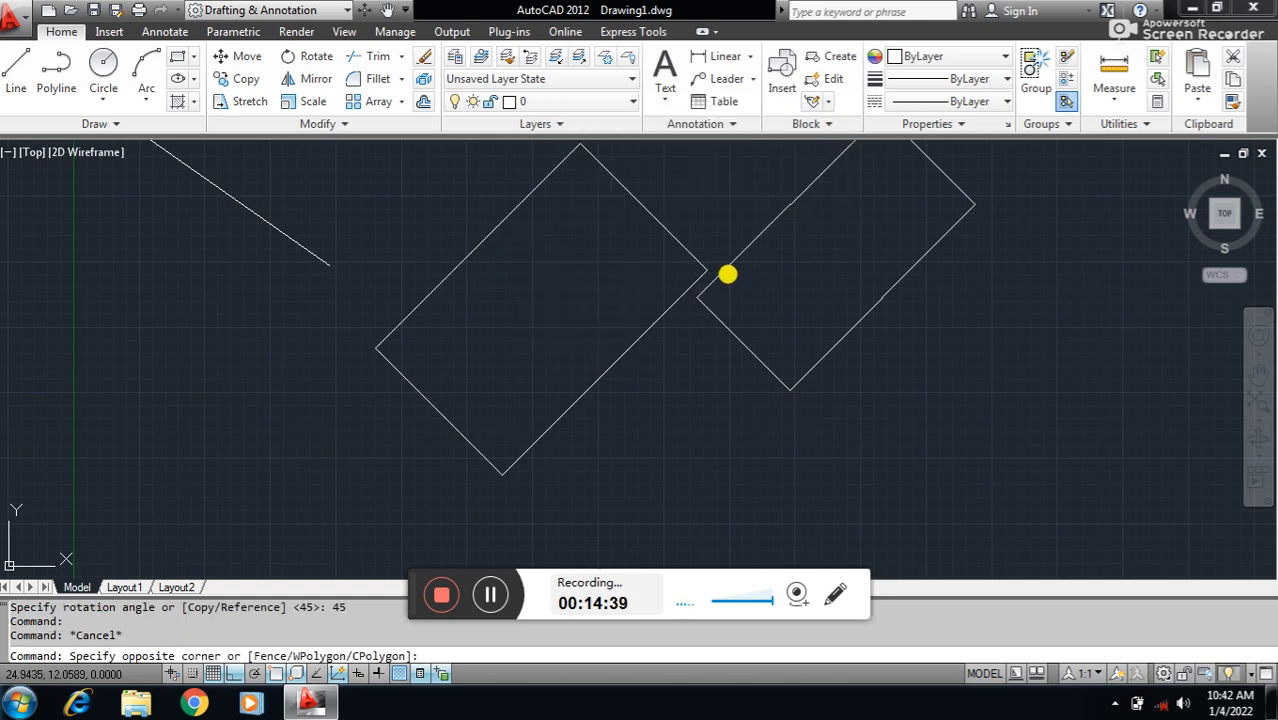
left_click(719, 268)
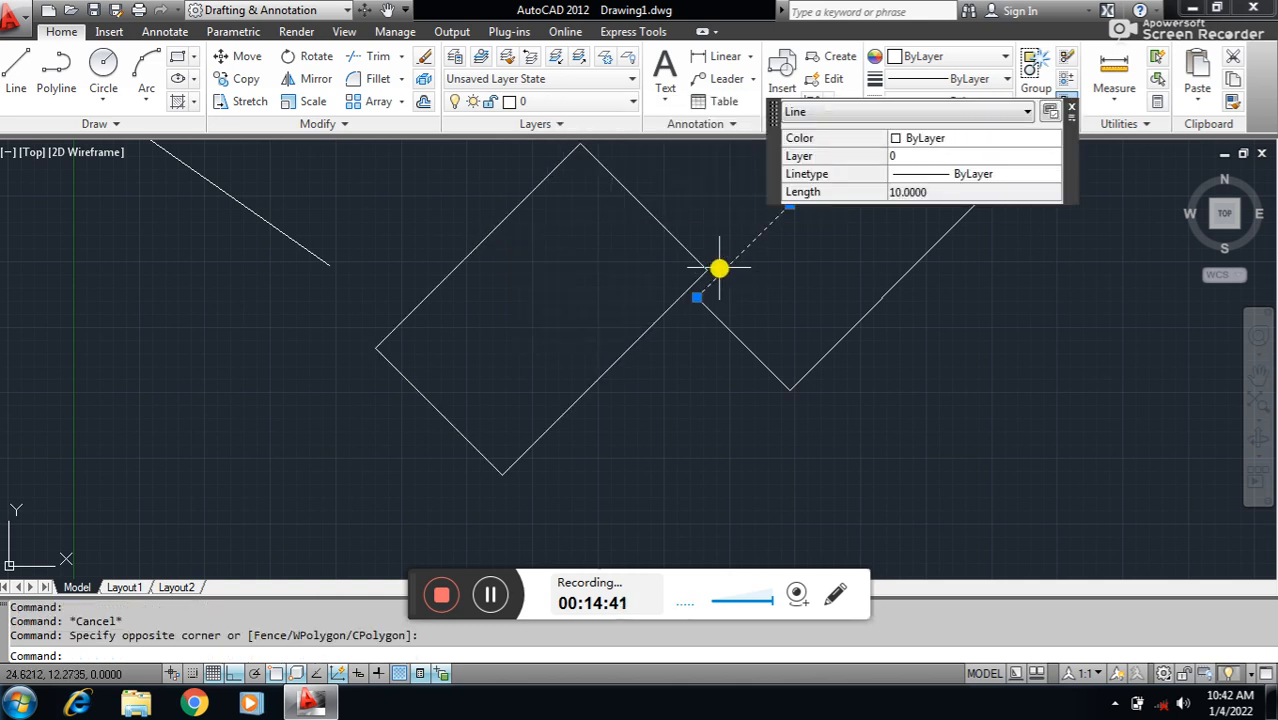
key("Escape")
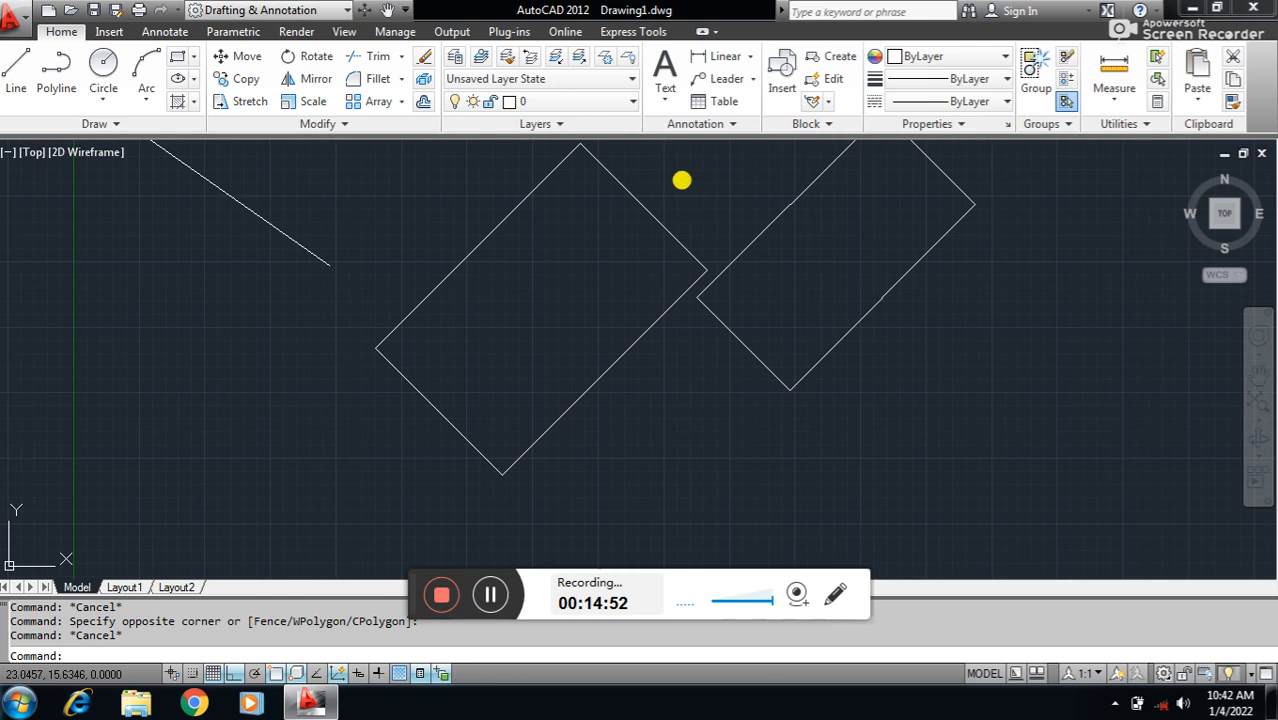
Erase all objects in the drawing
left_click(678, 179)
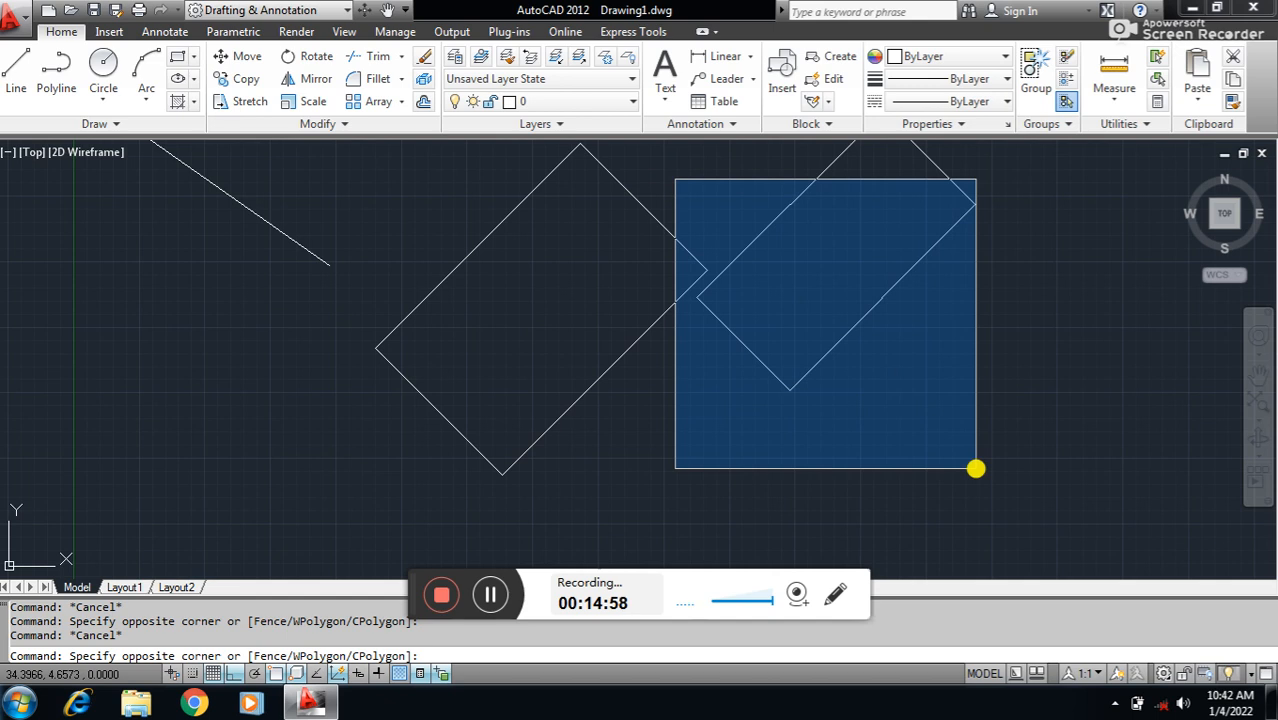
key("Escape")
key("ctrl+a")
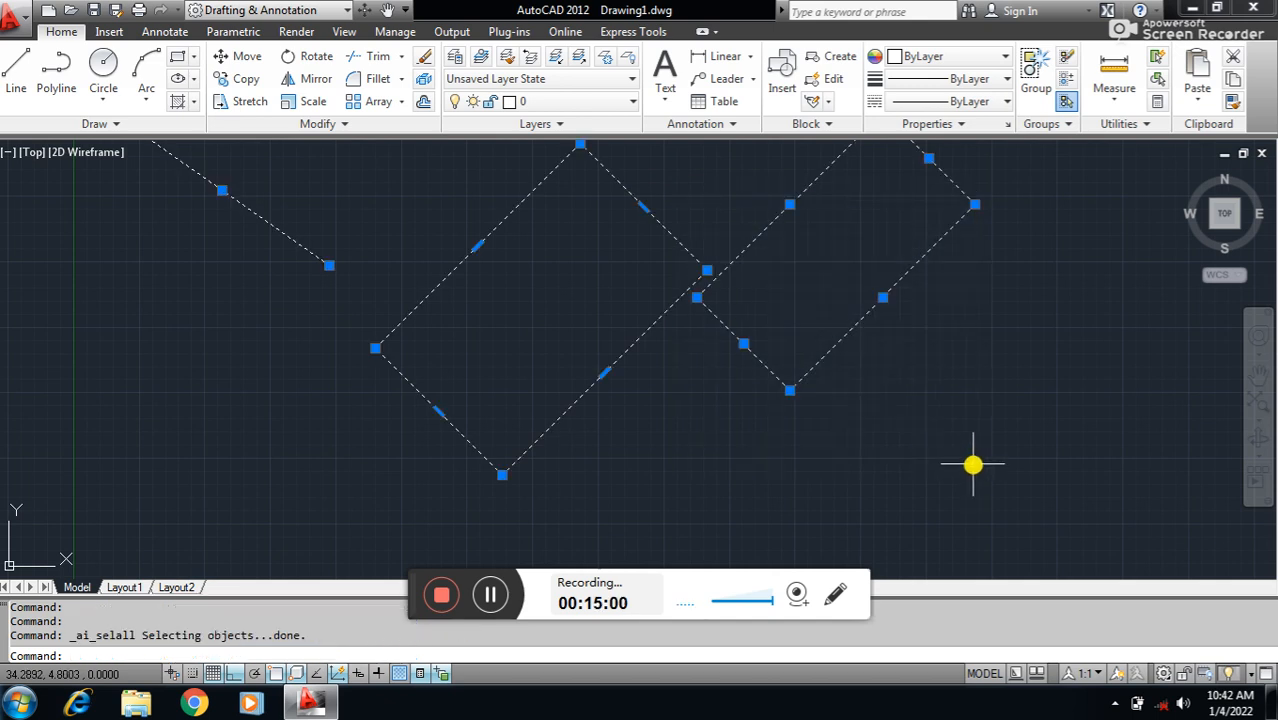
key("Delete")
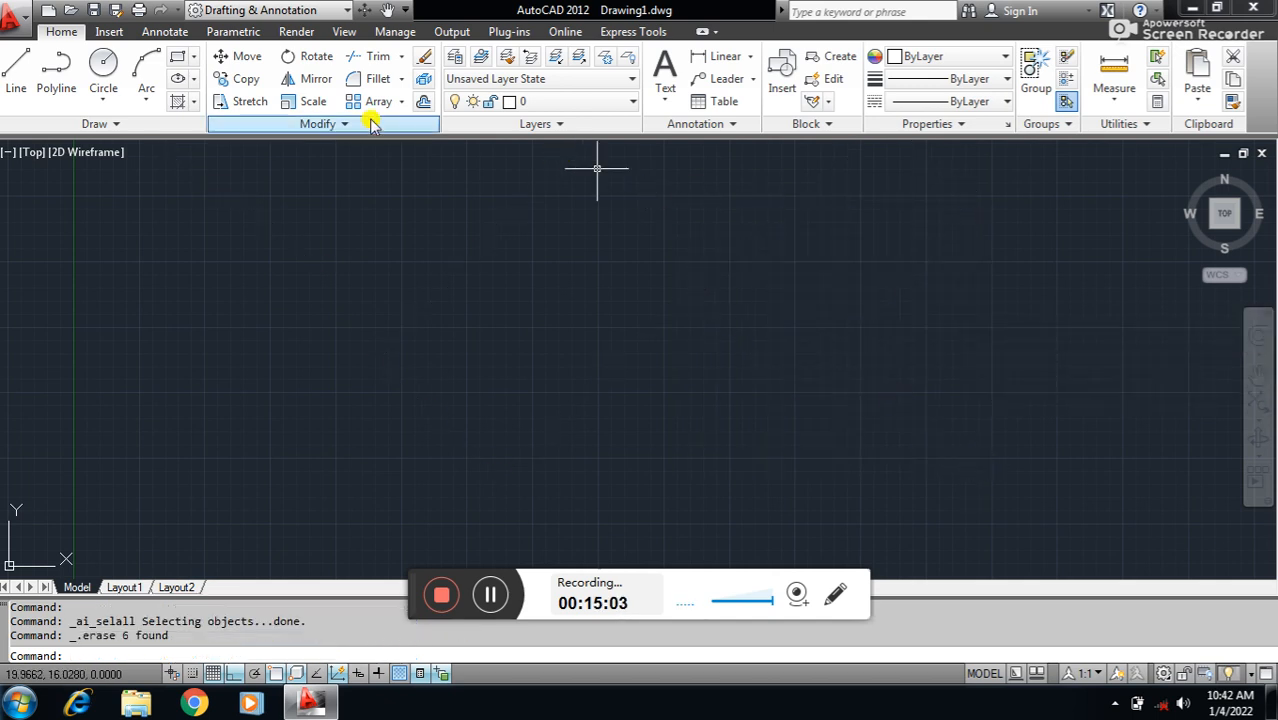
Draw a closed right triangle from lines, about 5.8 units wide and 7.7 high, with its right-angle corner at about 11.3, 5.1
left_click(16, 72)
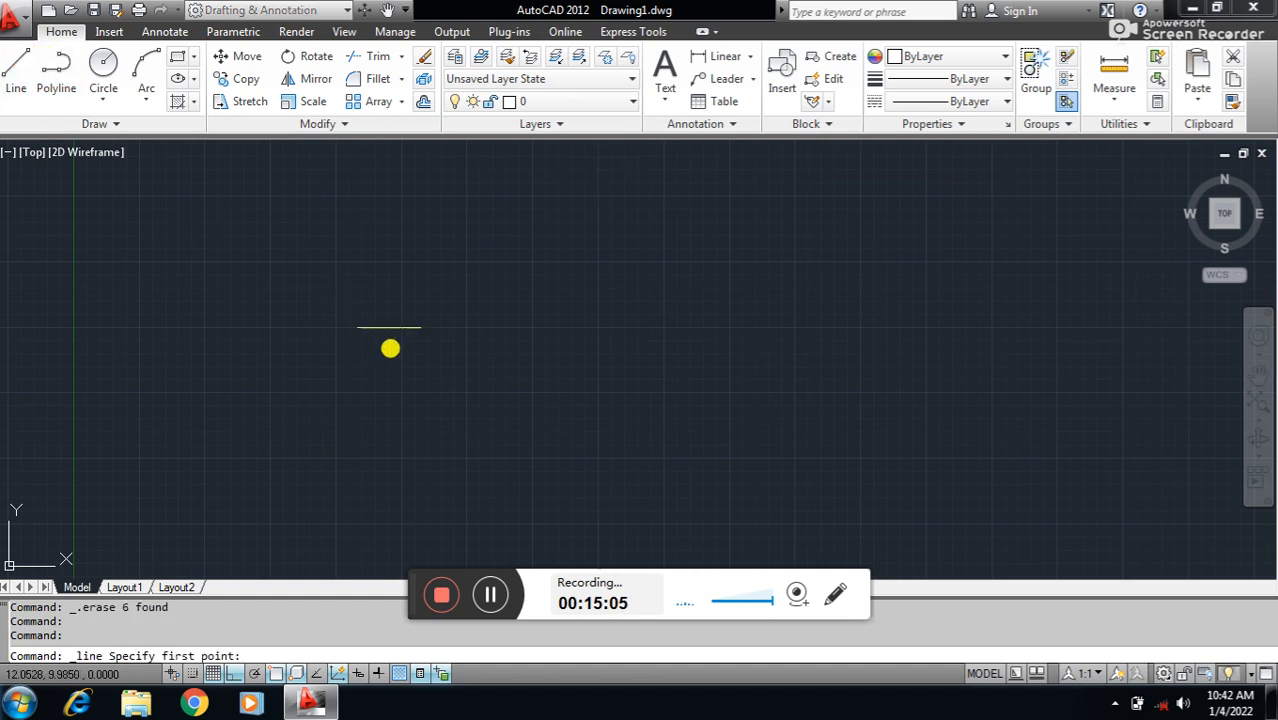
left_click(369, 254)
left_click(369, 457)
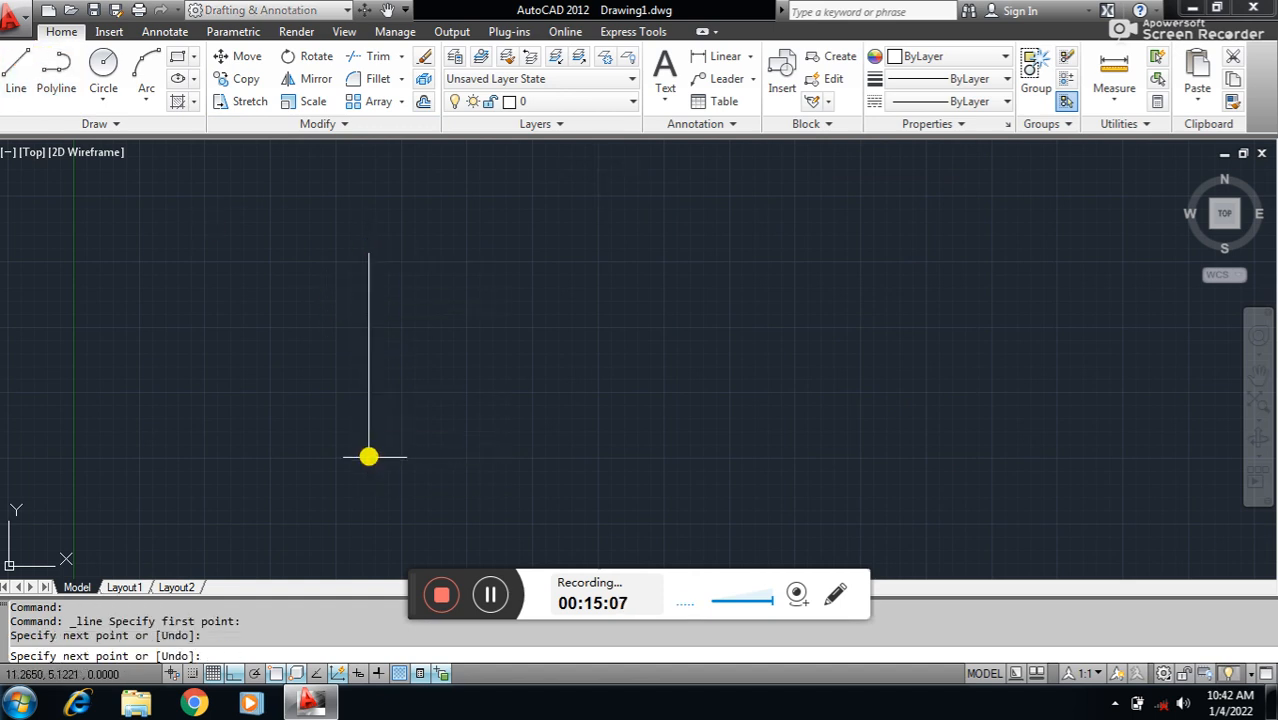
left_click(520, 487)
type("c")
key("Return")
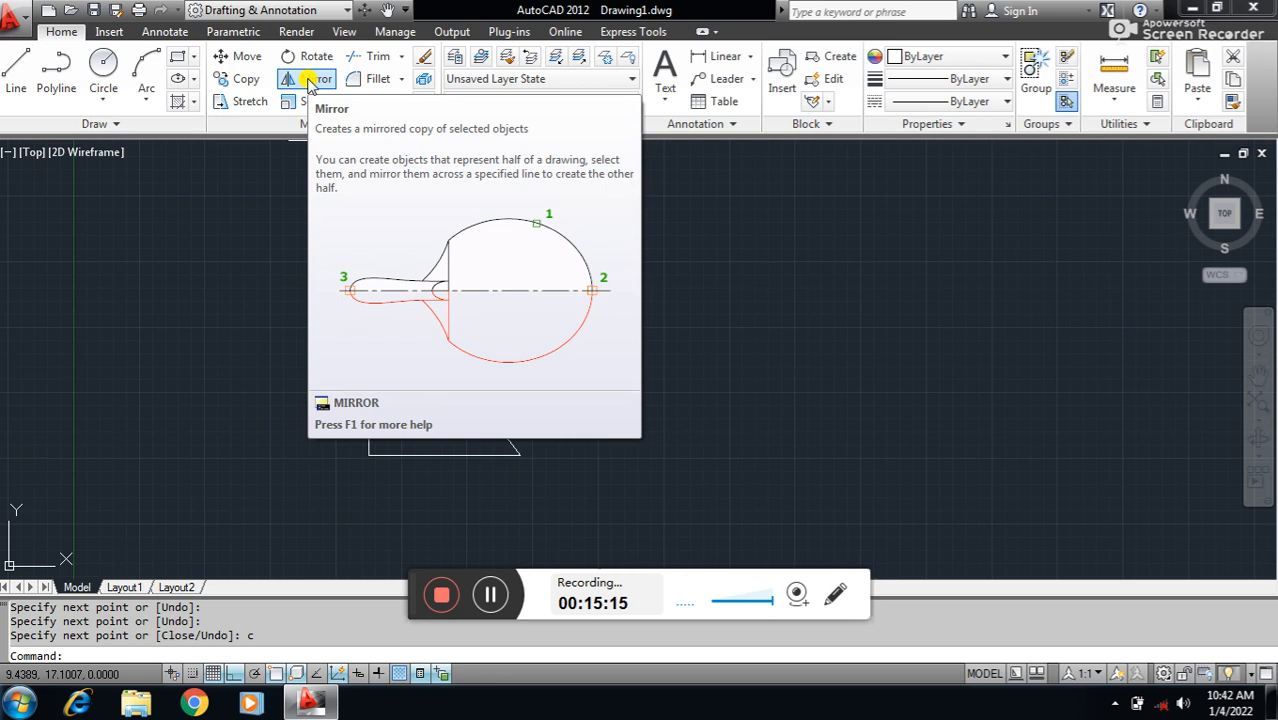
Mirror the triangle across its sloped side with Ortho off, keeping the source objects
type("MI")
key("Return")
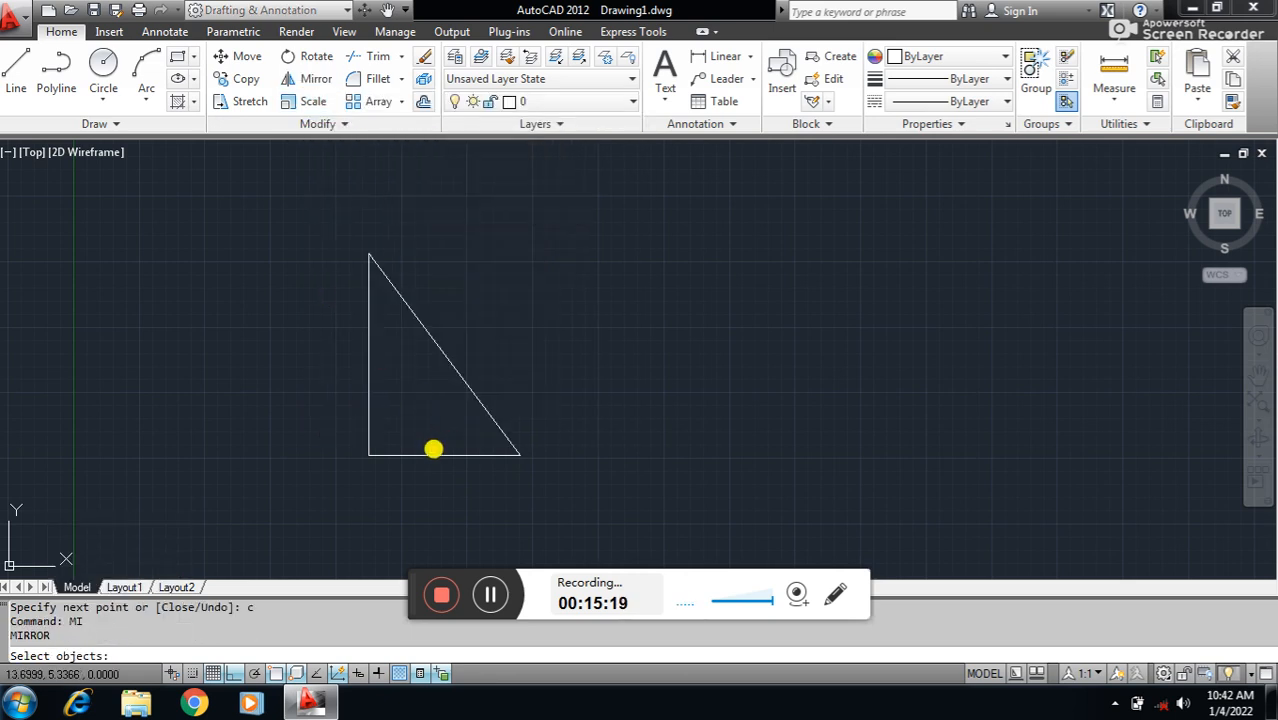
left_click(291, 225)
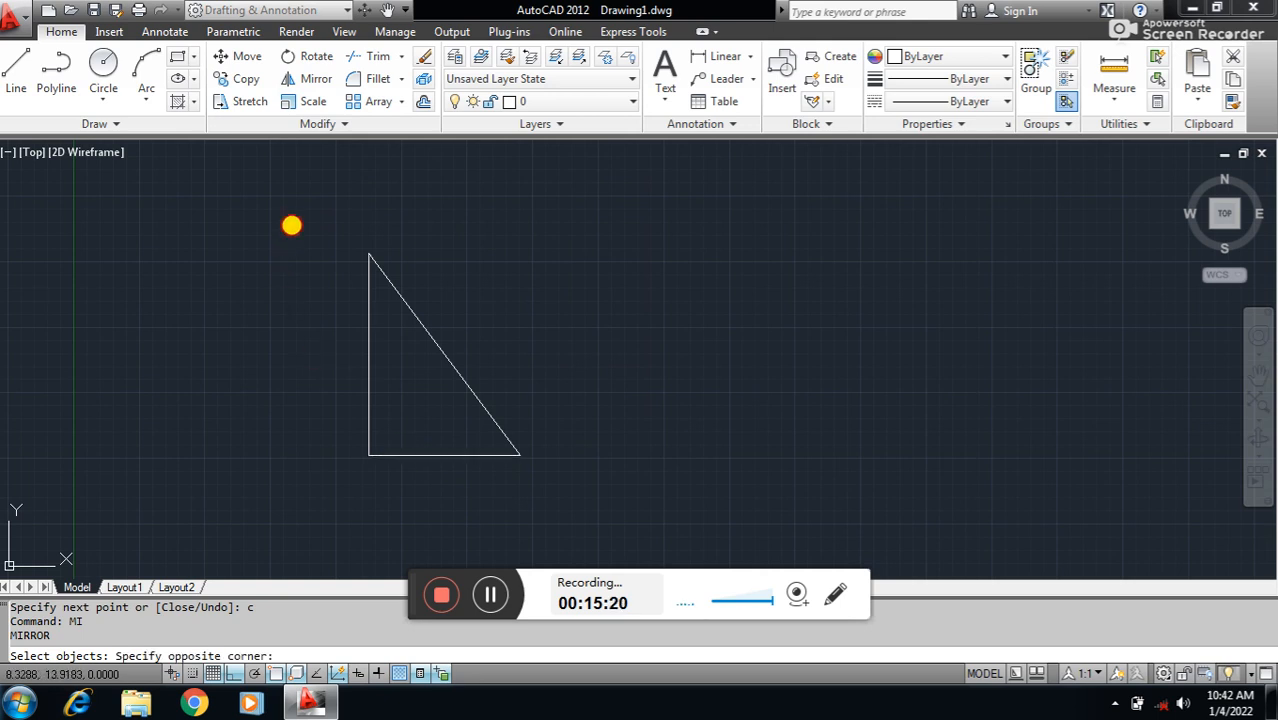
left_click(570, 538)
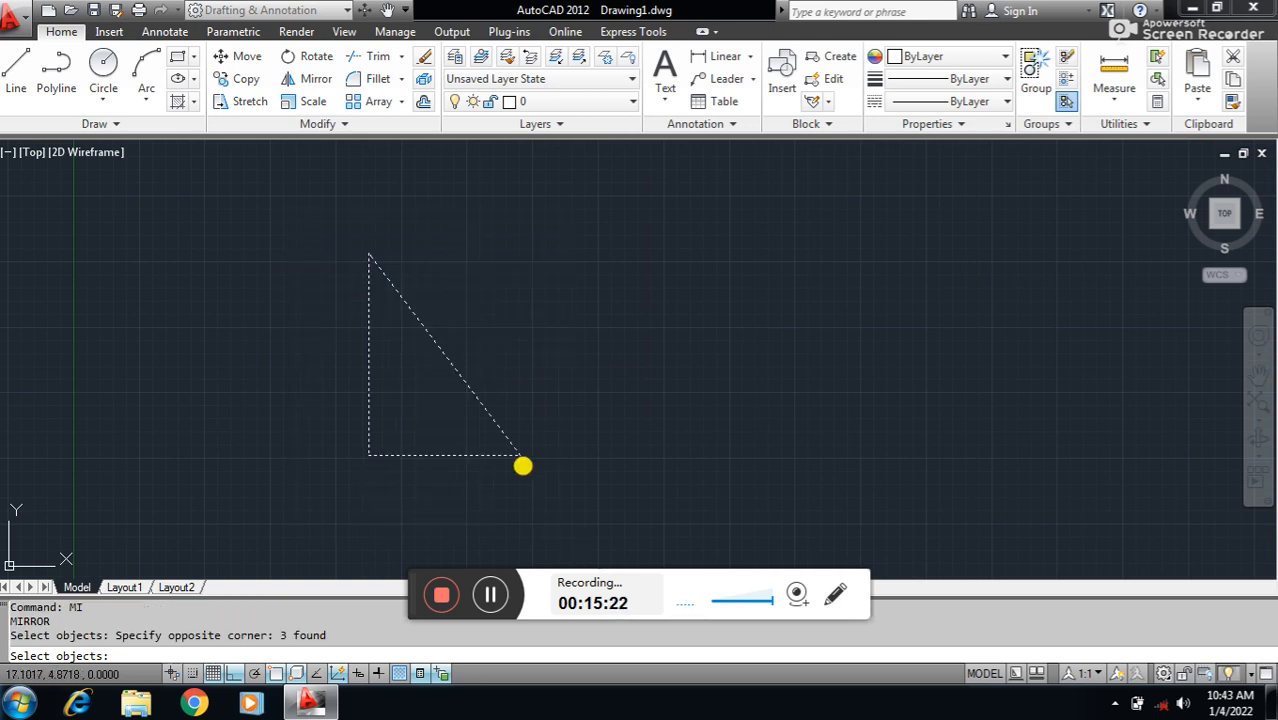
key("Return")
left_click(518, 455)
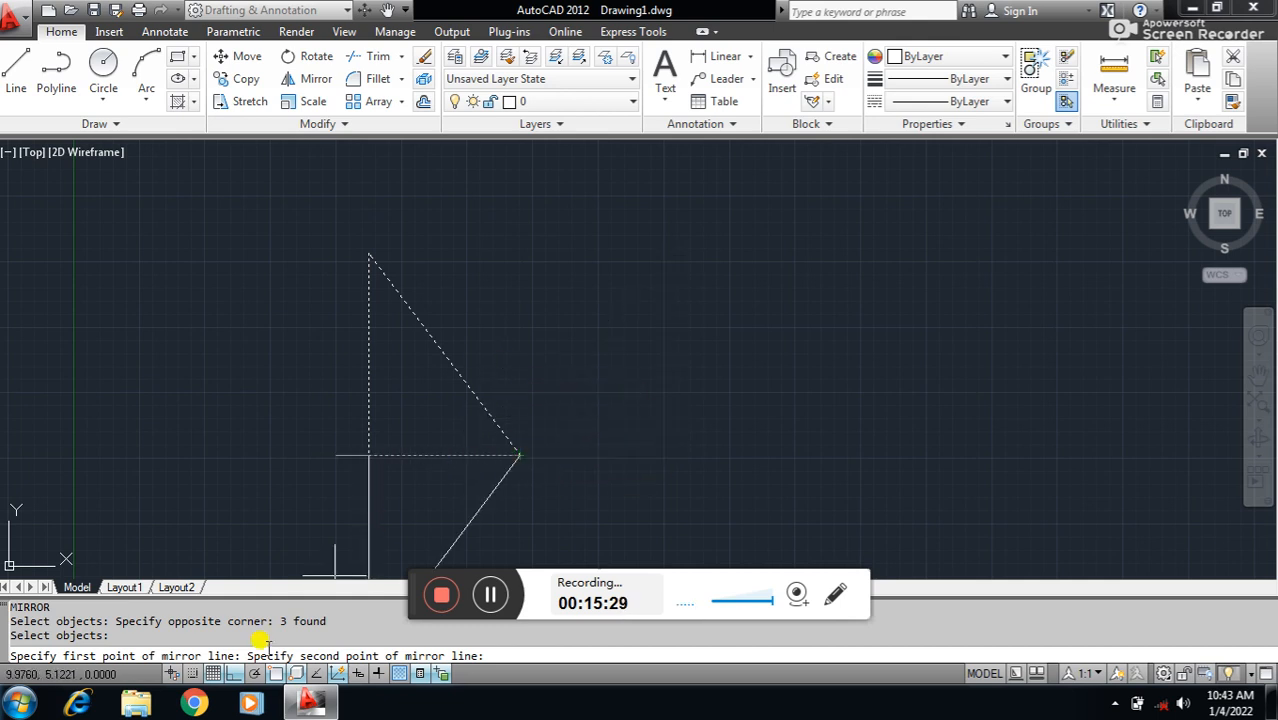
left_click(233, 673)
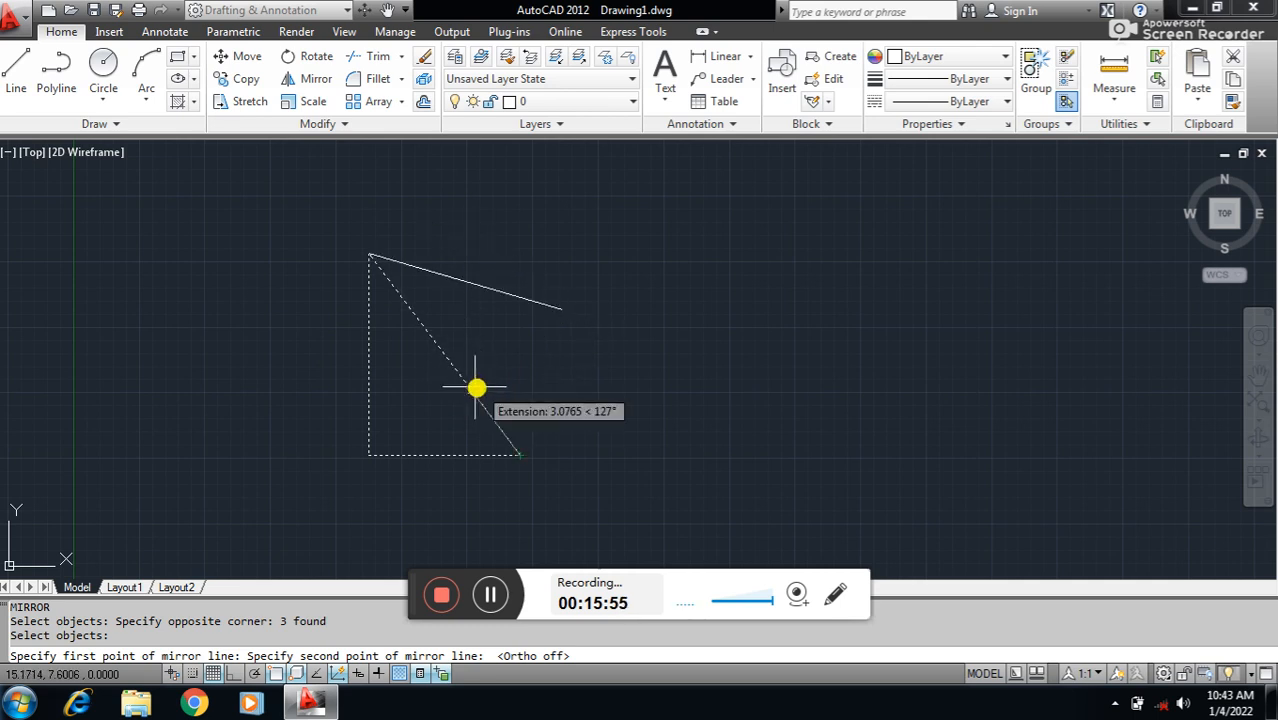
left_click(476, 384)
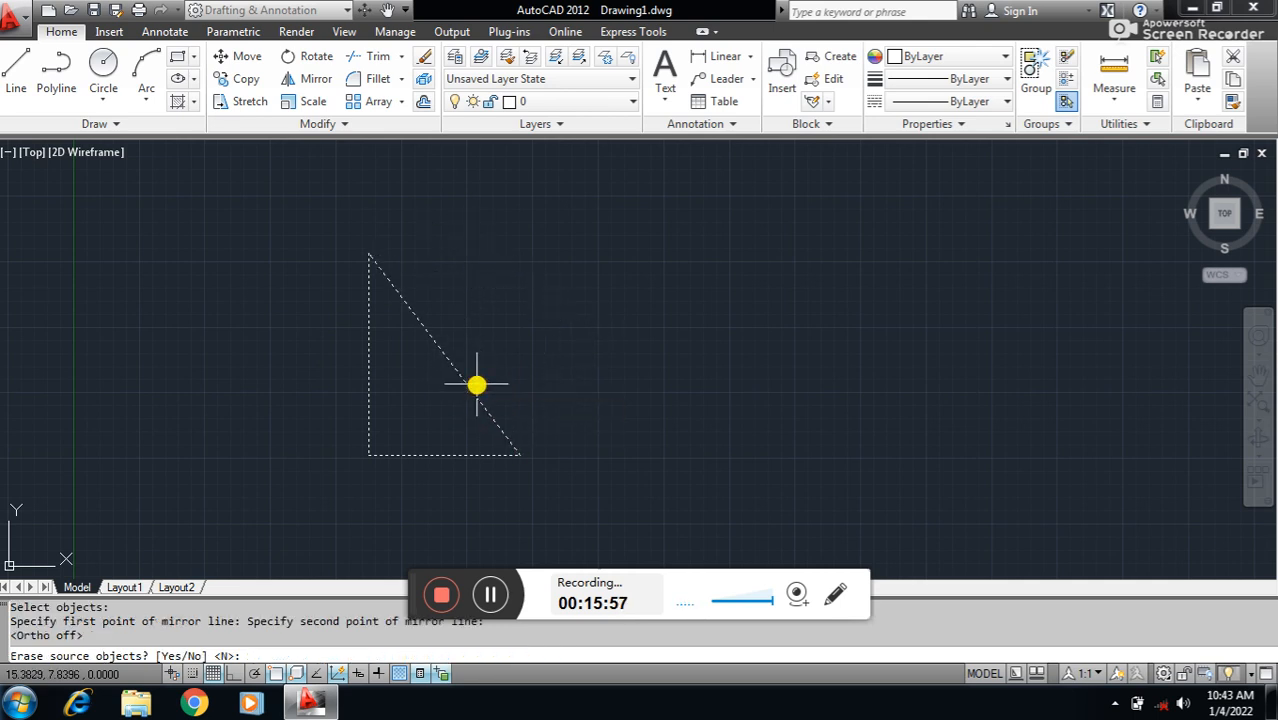
key("Return")
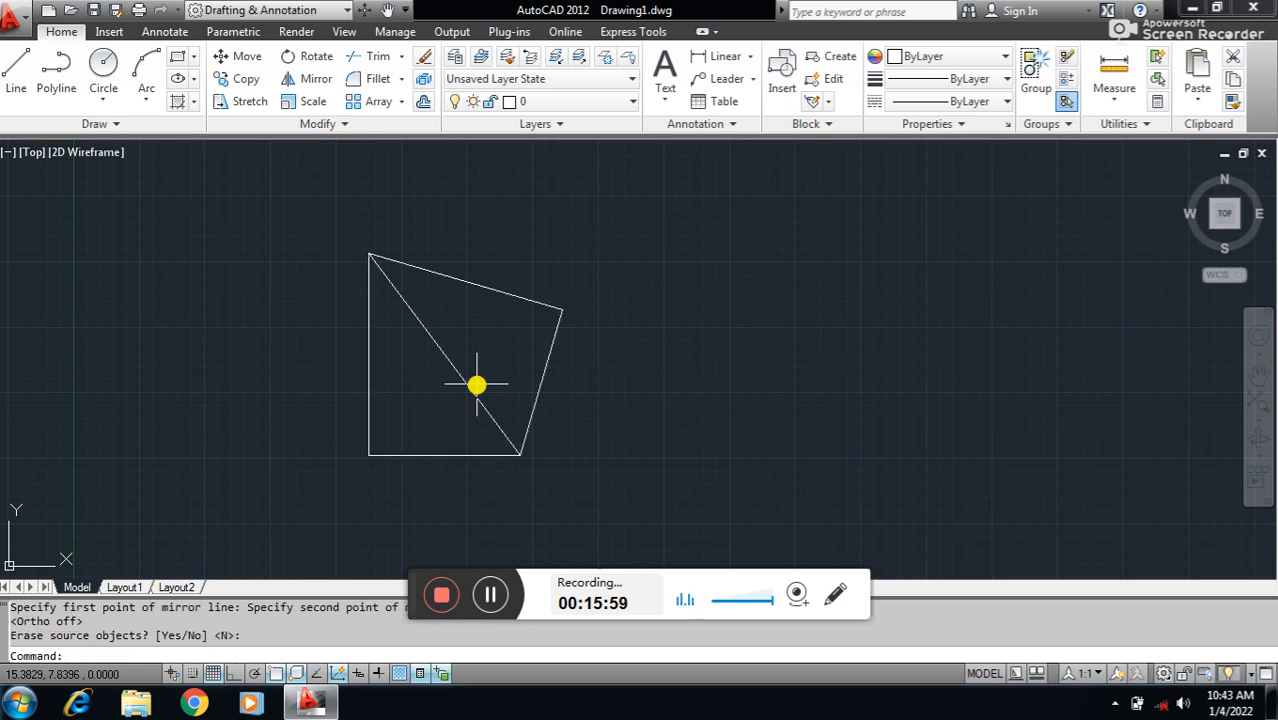